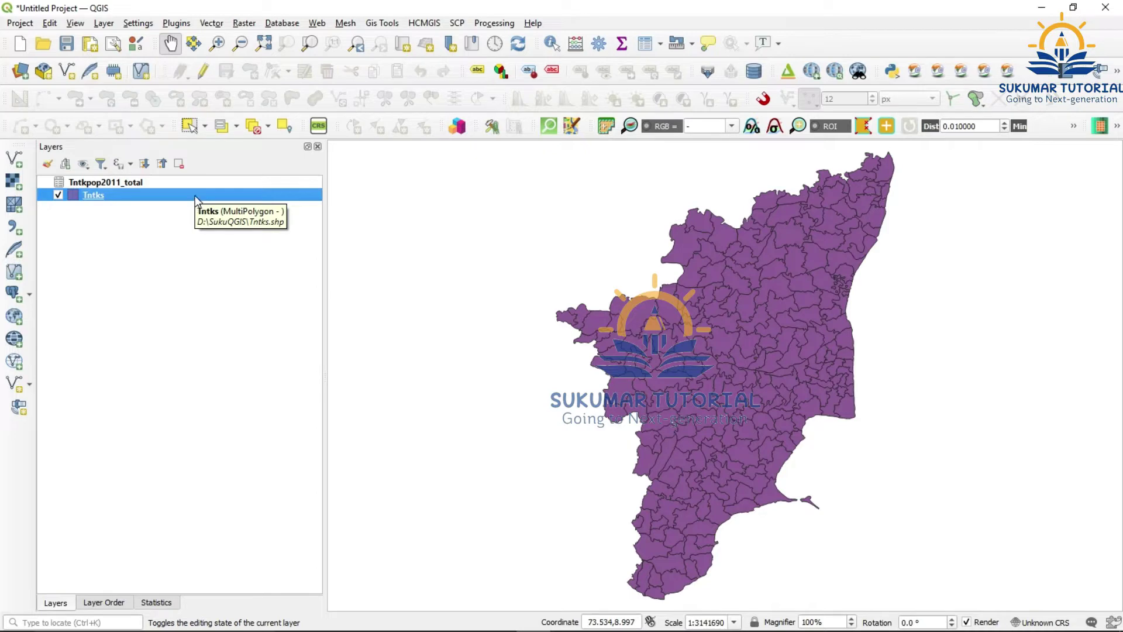
Open the attribute table of the Tntks layer and place it clear of the map's edge.
{"action": "right_click", "coordinate": [196, 198]}
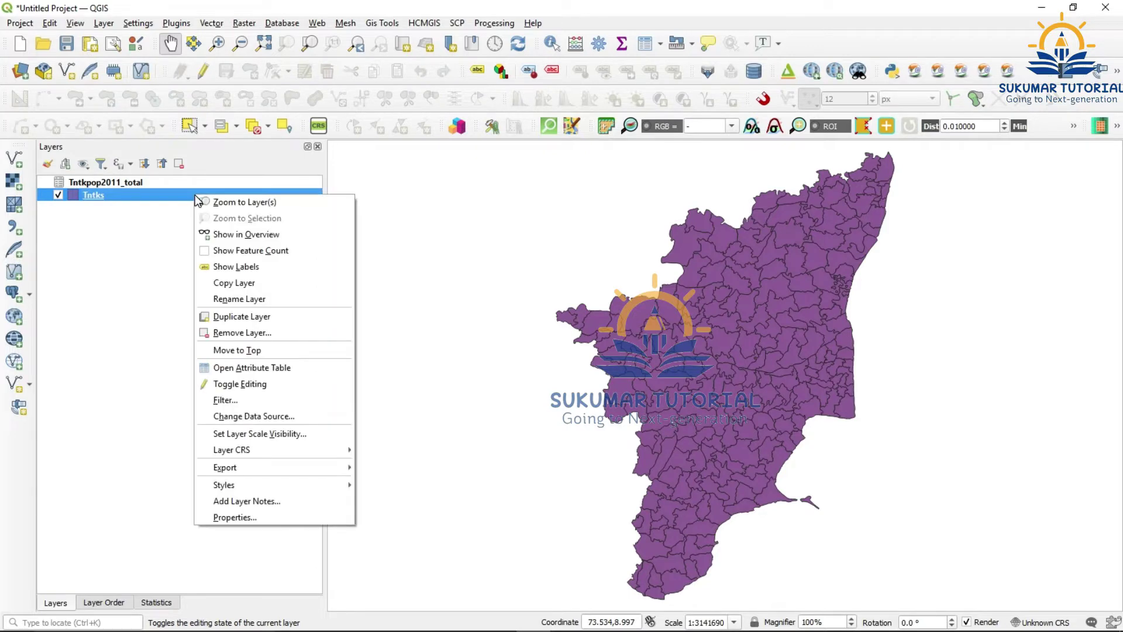
{"action": "left_click", "coordinate": [234, 367]}
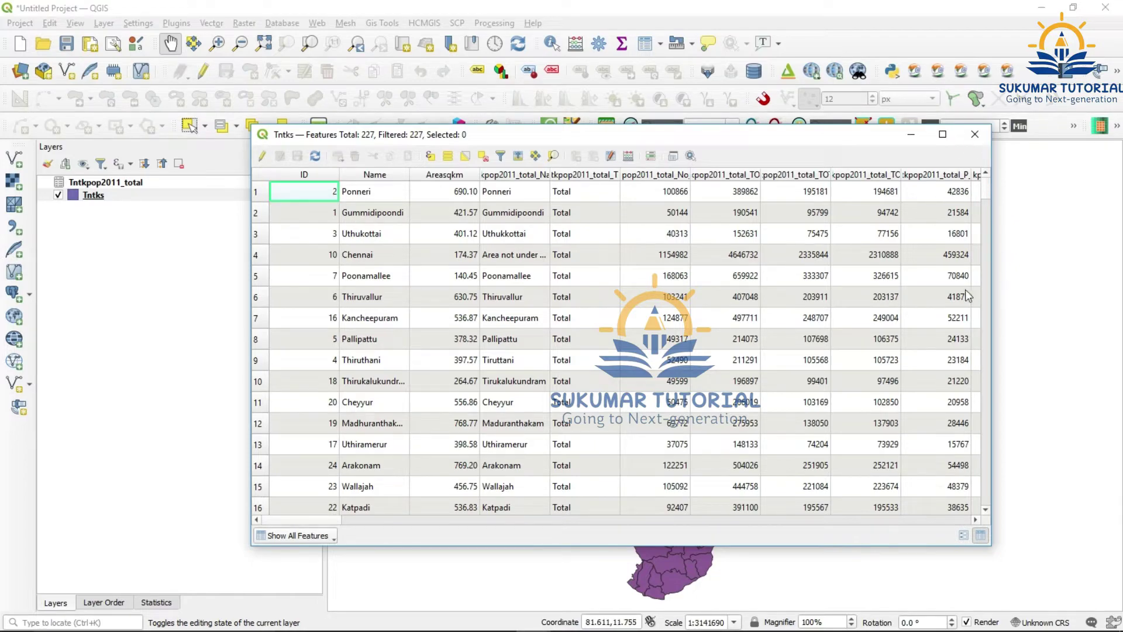
{"action": "left_click_drag", "start_coordinate": [693, 134], "coordinate": [568, 161]}
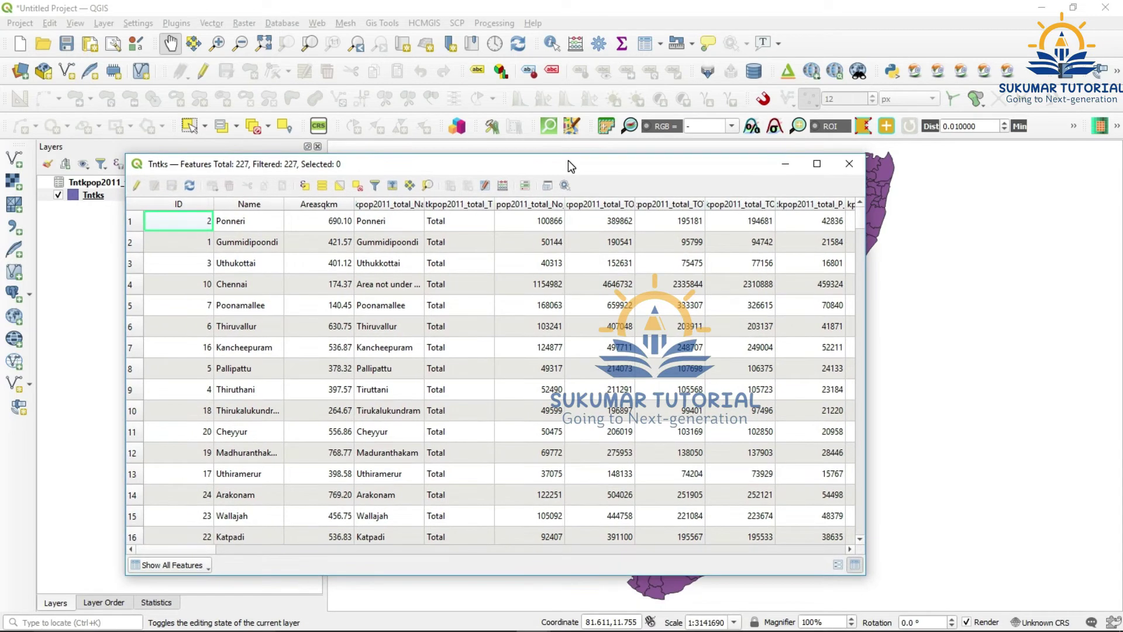
Select the Tntks features matching the expression "Tntkpop2011_total_TOT_P" > 1000000.
{"action": "left_click", "coordinate": [304, 186]}
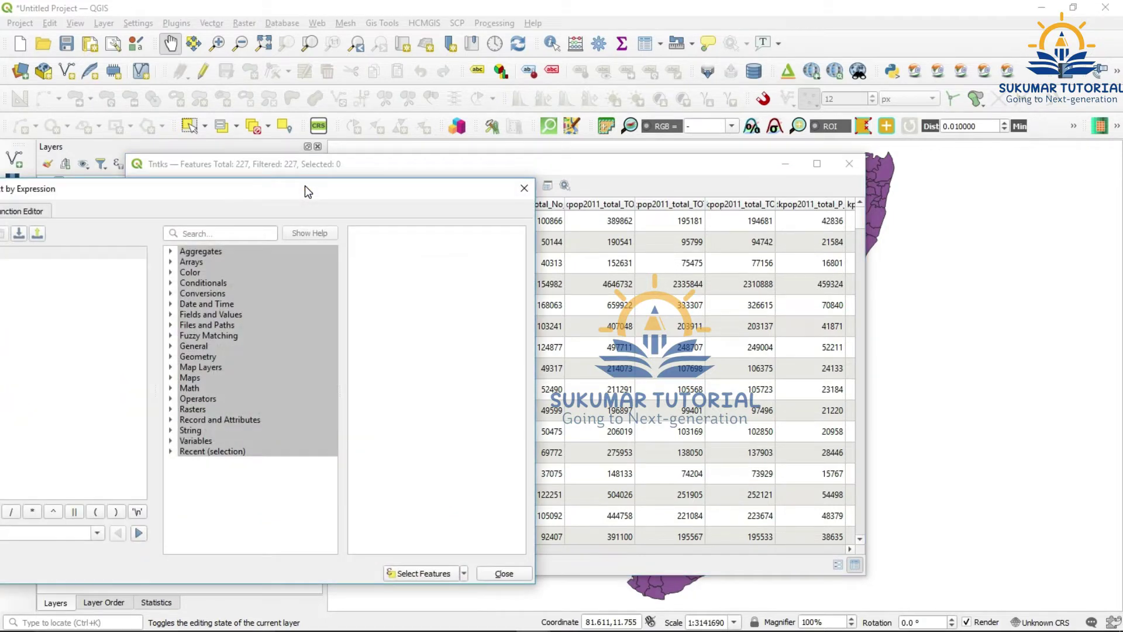
{"action": "left_click_drag", "start_coordinate": [311, 193], "coordinate": [589, 151]}
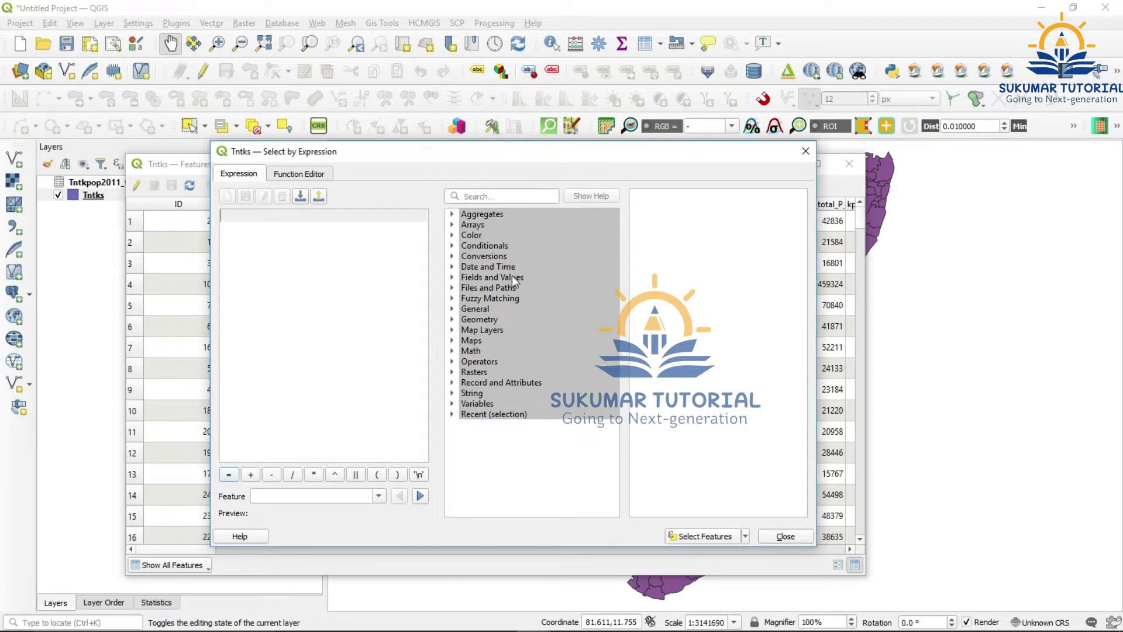
{"action": "left_click", "coordinate": [452, 278]}
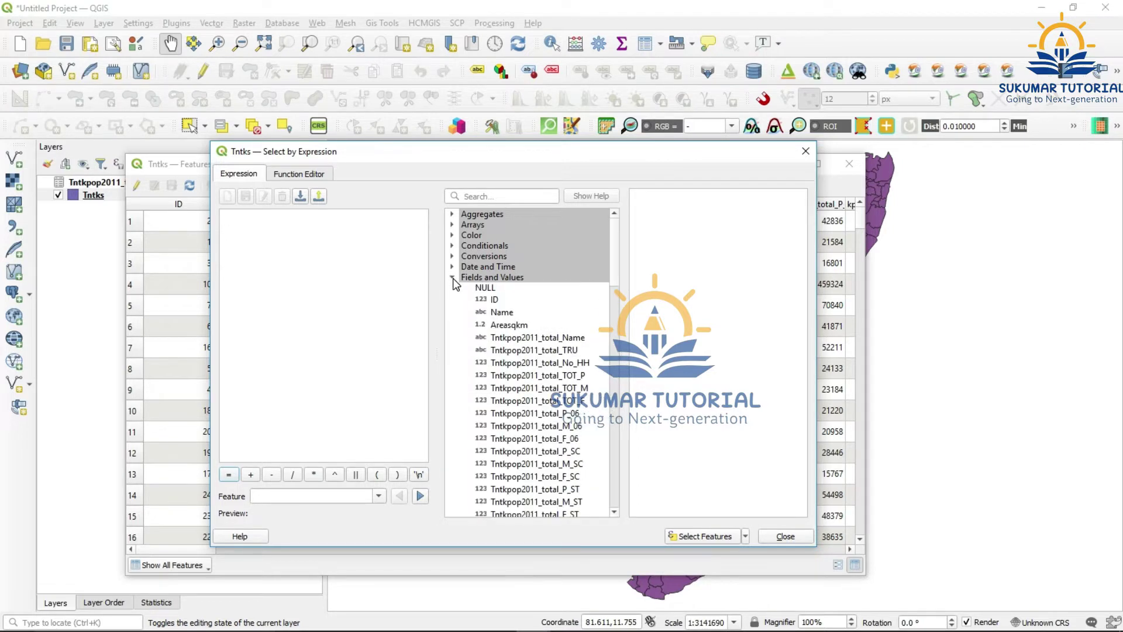
{"action": "double_click", "coordinate": [571, 378]}
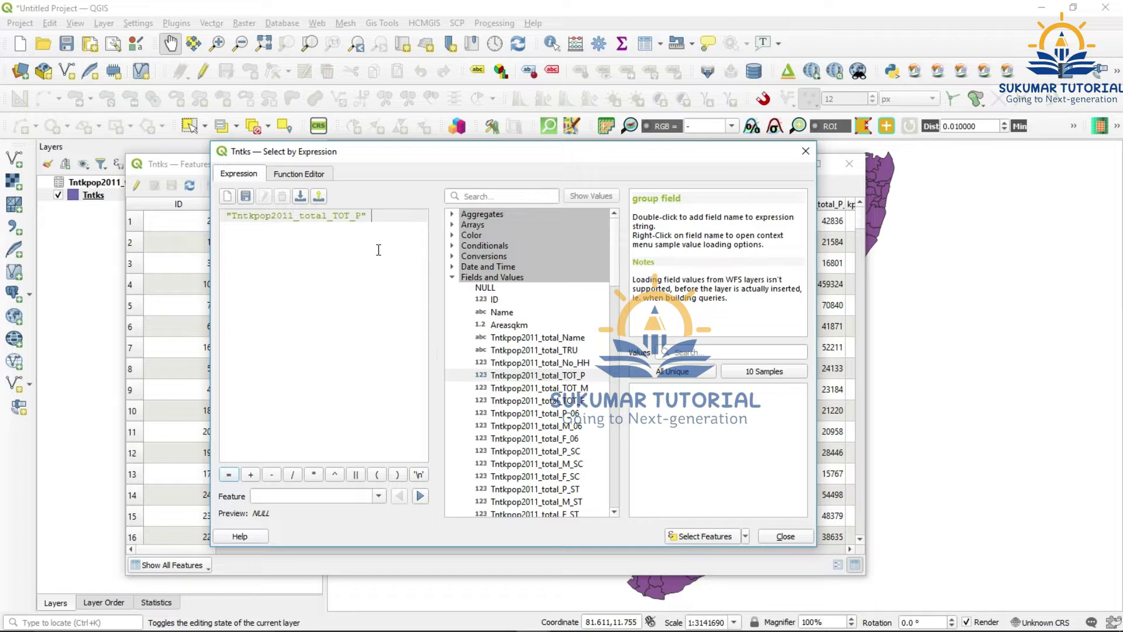
{"action": "left_click", "coordinate": [453, 278]}
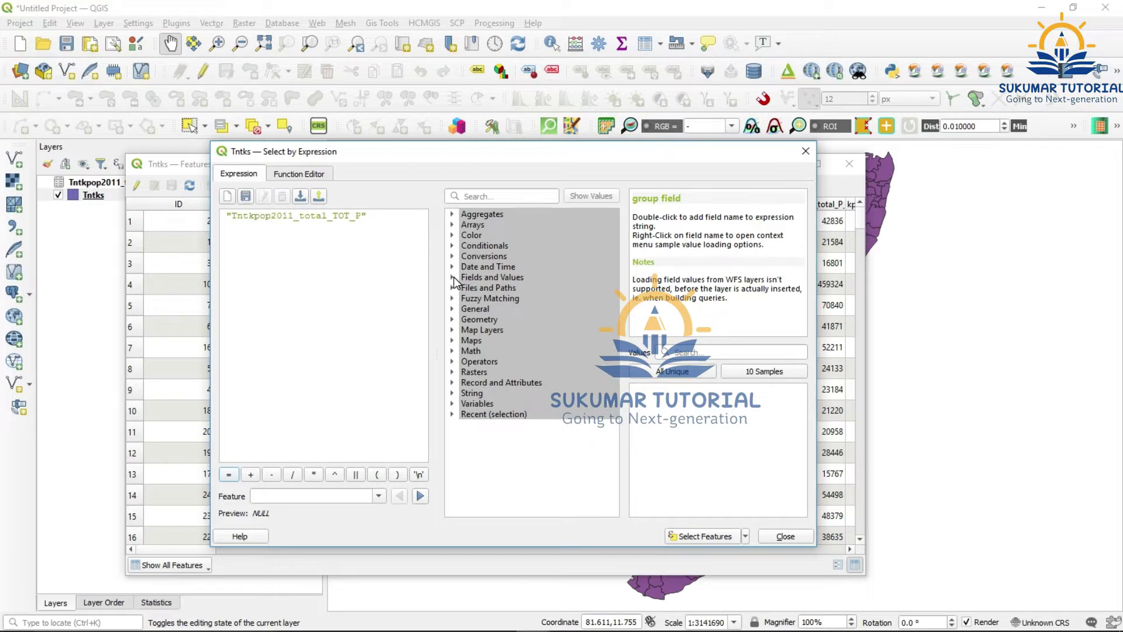
{"action": "left_click", "coordinate": [452, 361]}
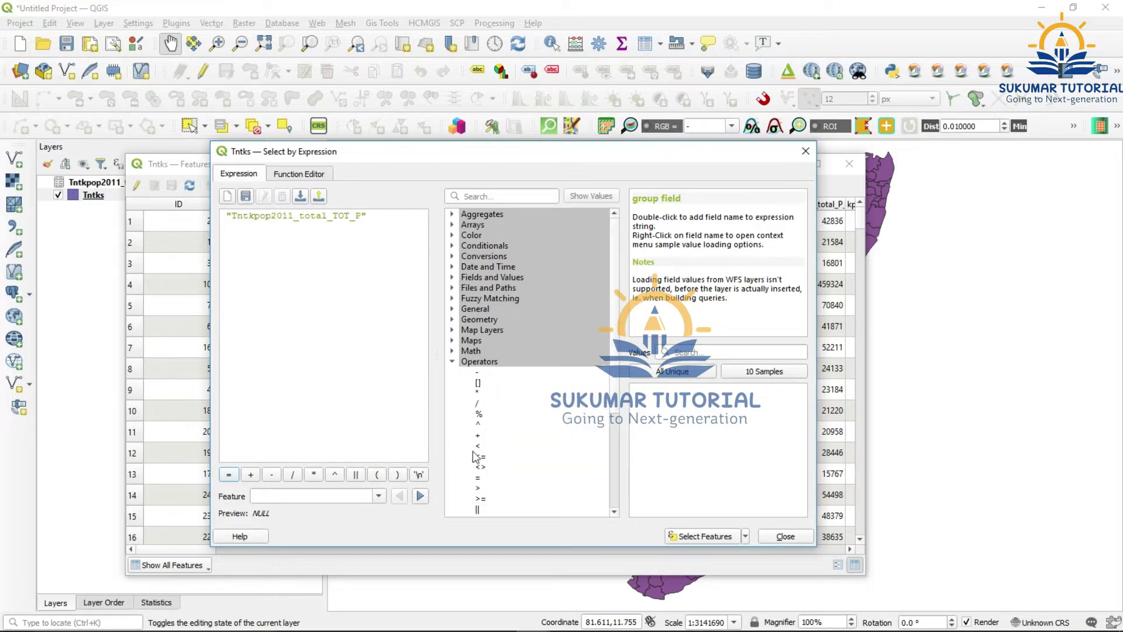
{"action": "double_click", "coordinate": [478, 489]}
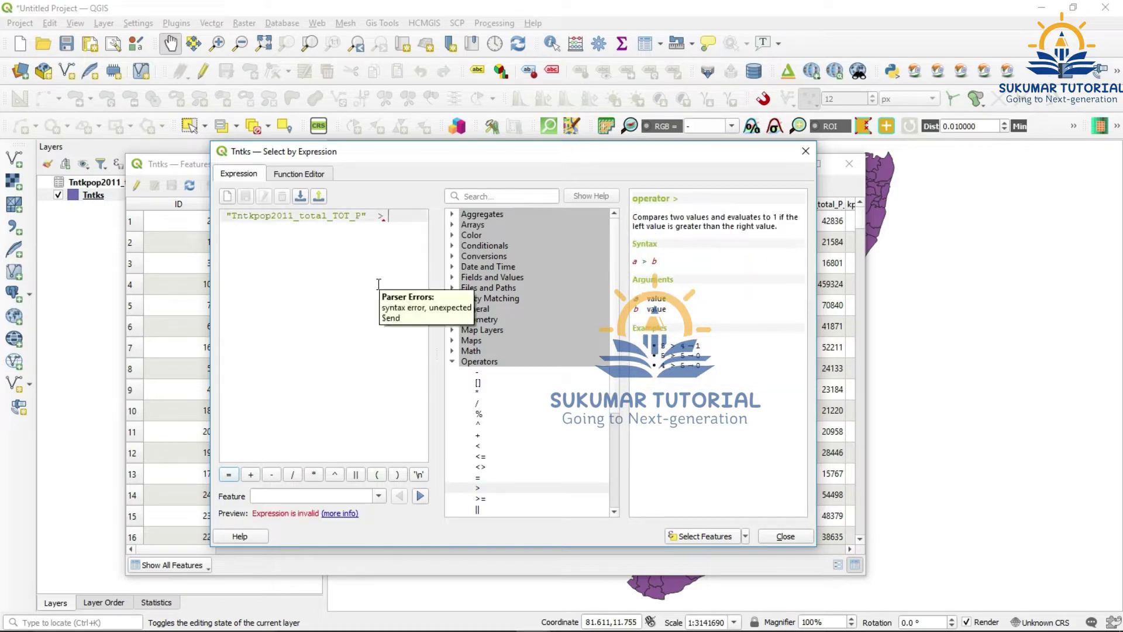
{"action": "type", "text": "1"}
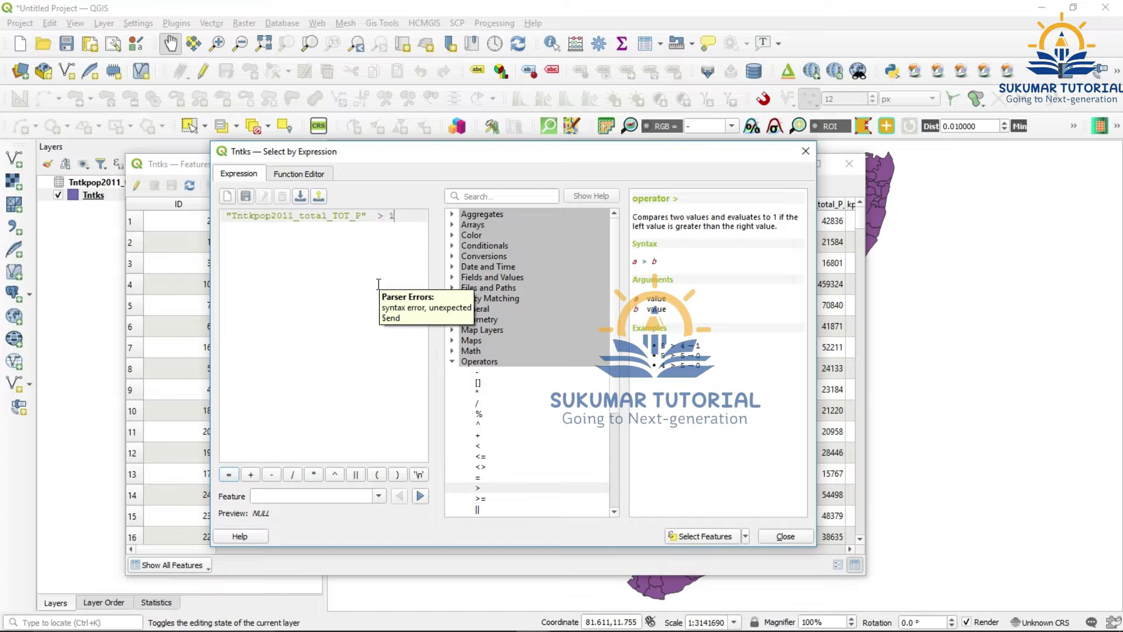
{"action": "type", "text": "000000"}
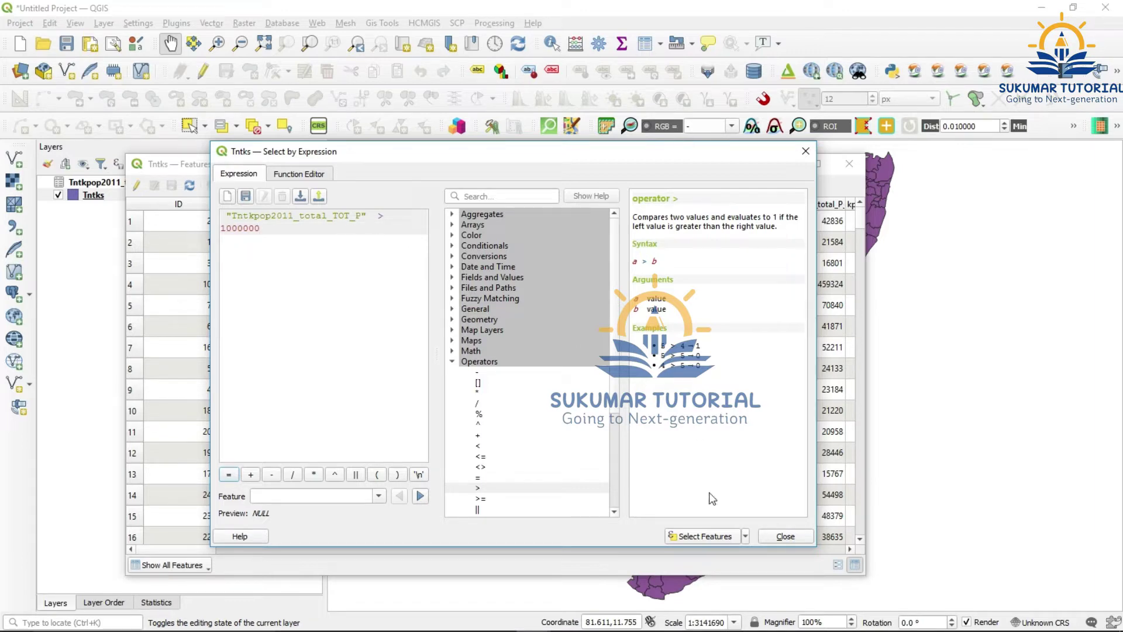
{"action": "left_click", "coordinate": [717, 537]}
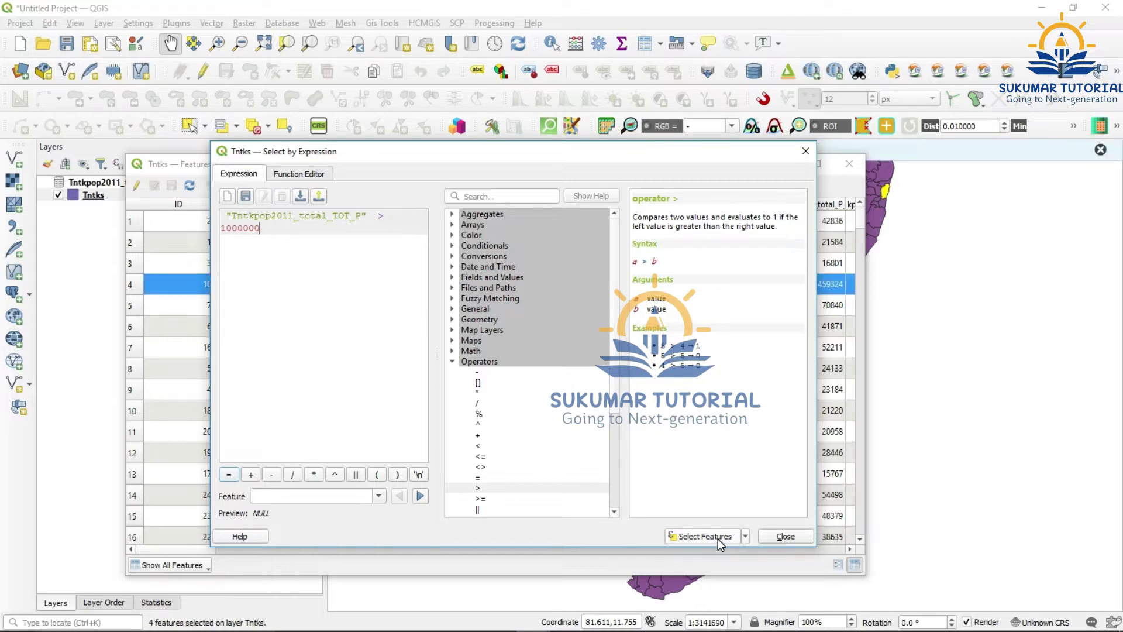
{"action": "left_click", "coordinate": [805, 152]}
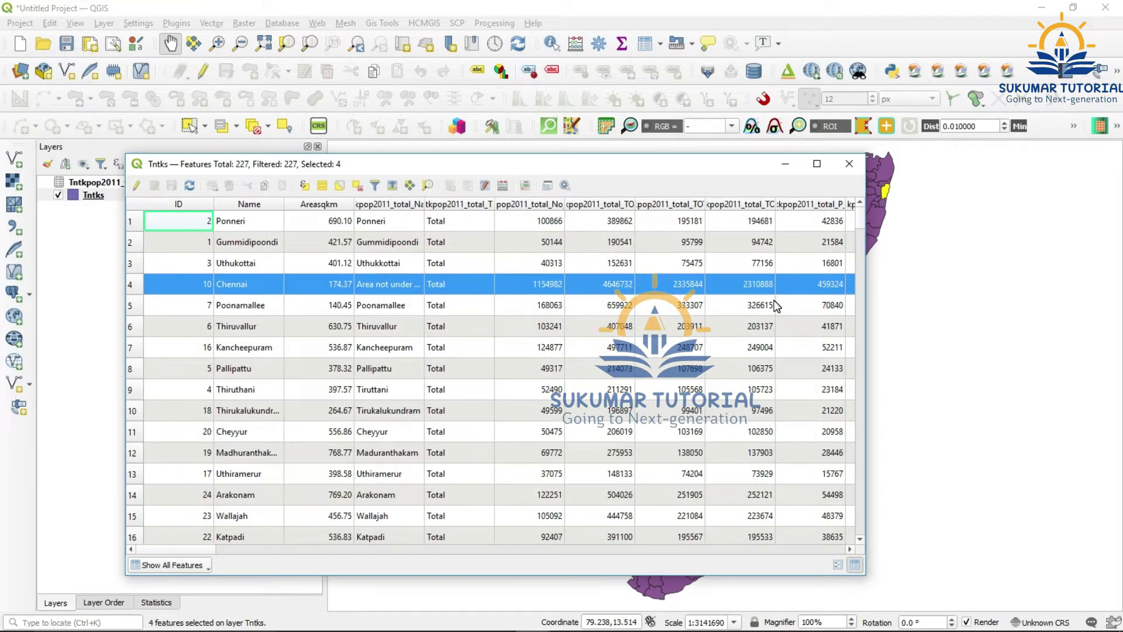
Move the attribute table aside to examine the selected features on the map.
{"action": "left_click_drag", "start_coordinate": [676, 166], "coordinate": [338, 196]}
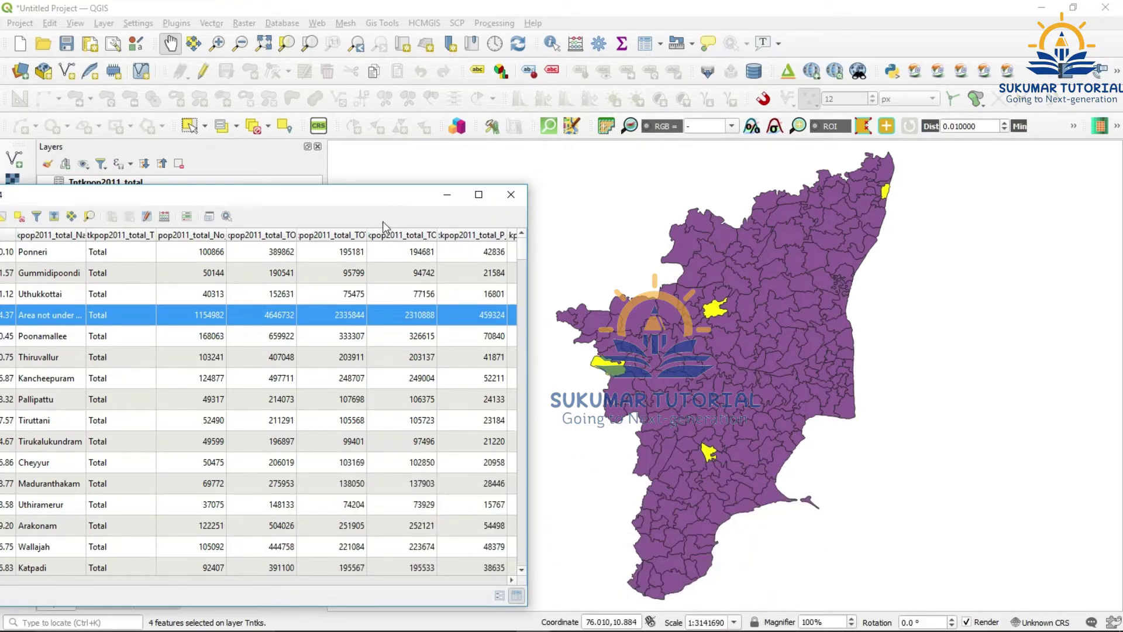
{"action": "left_click_drag", "start_coordinate": [374, 194], "coordinate": [799, 140]}
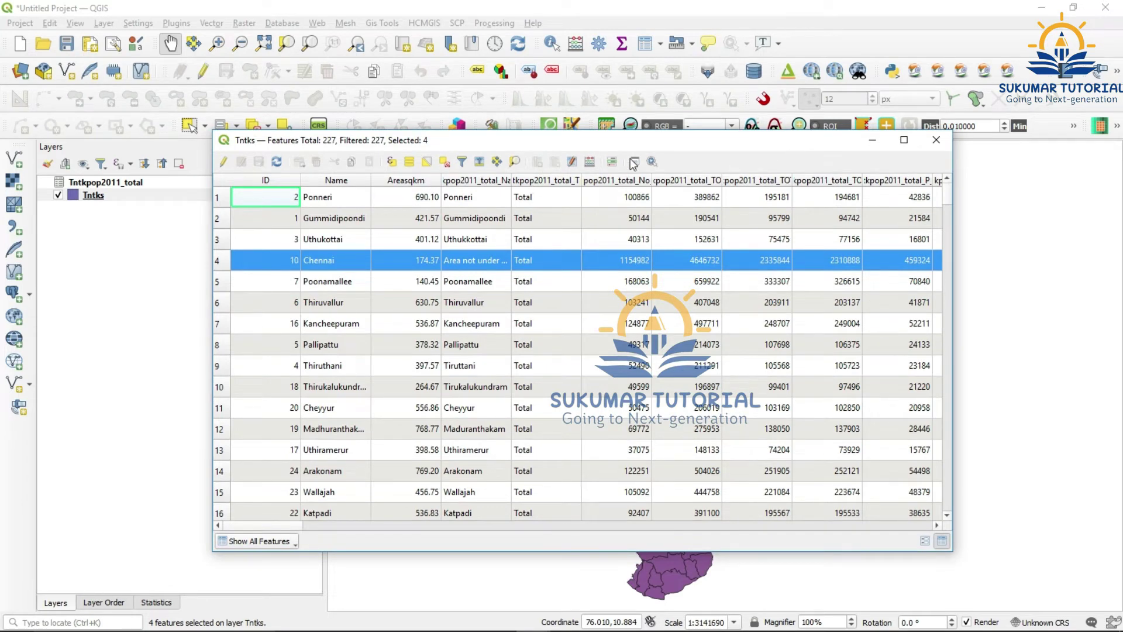
{"action": "left_click_drag", "start_coordinate": [637, 142], "coordinate": [202, 208]}
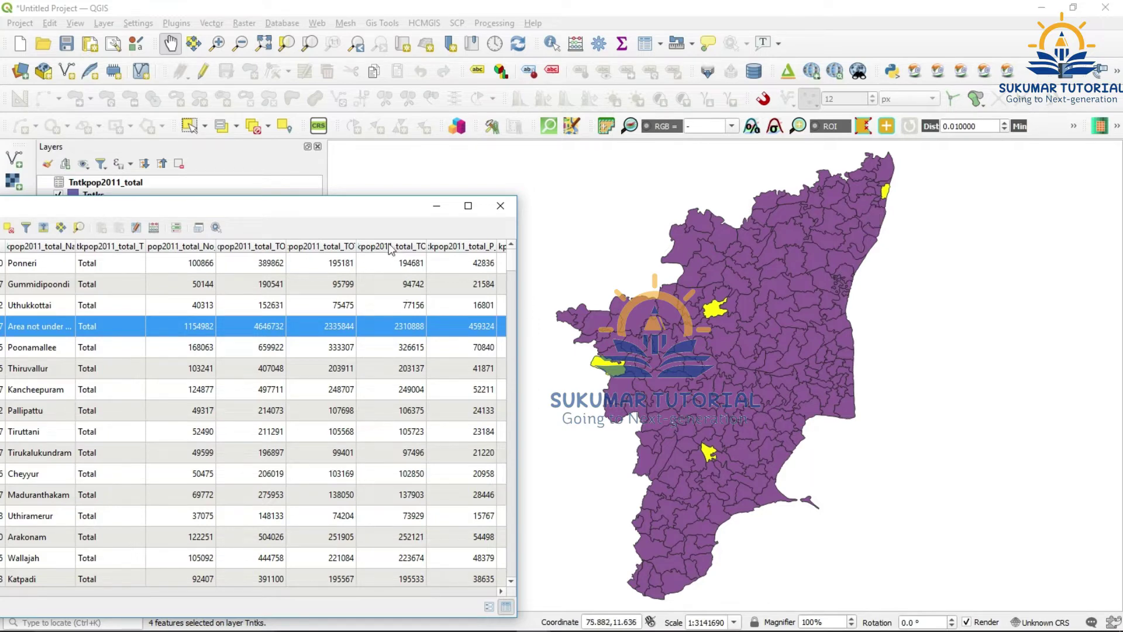
{"action": "left_click_drag", "start_coordinate": [370, 208], "coordinate": [773, 167]}
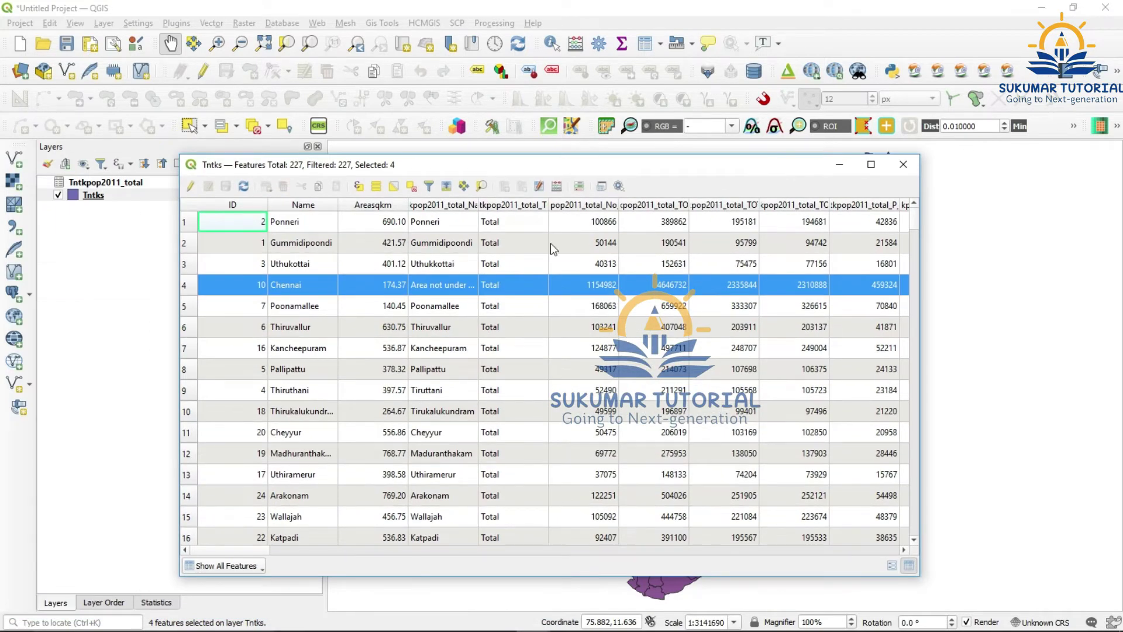
Select the Tntks features matching "Tntkpop2011_total_TOT_P" > 500000 and minimize the attribute table to uncover the map.
{"action": "left_click", "coordinate": [359, 186]}
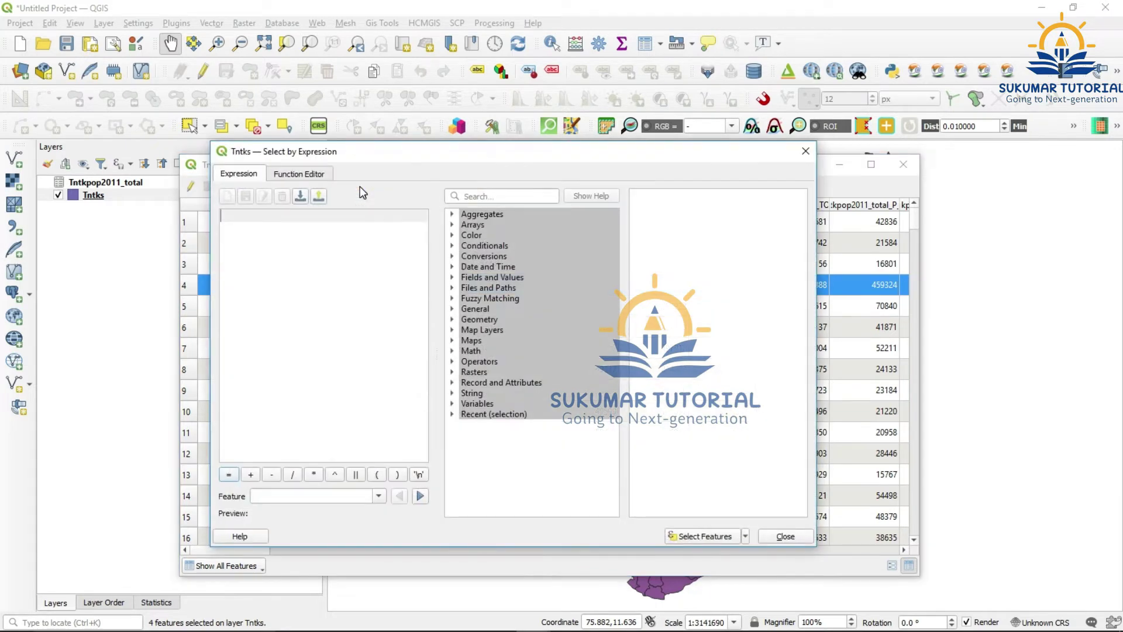
{"action": "left_click", "coordinate": [454, 279]}
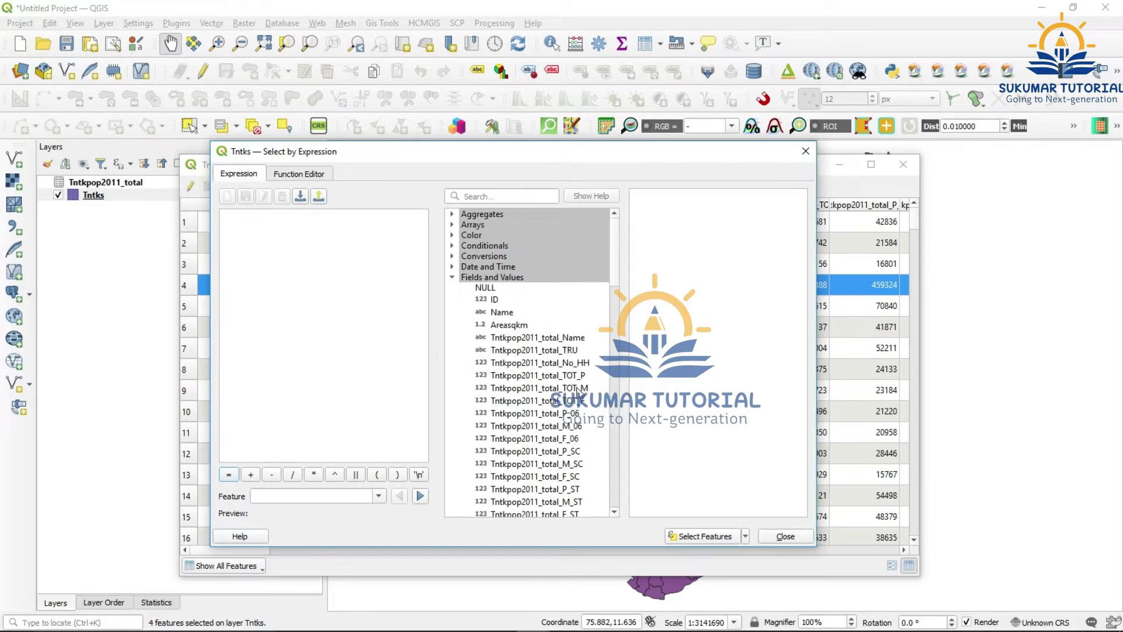
{"action": "double_click", "coordinate": [576, 376]}
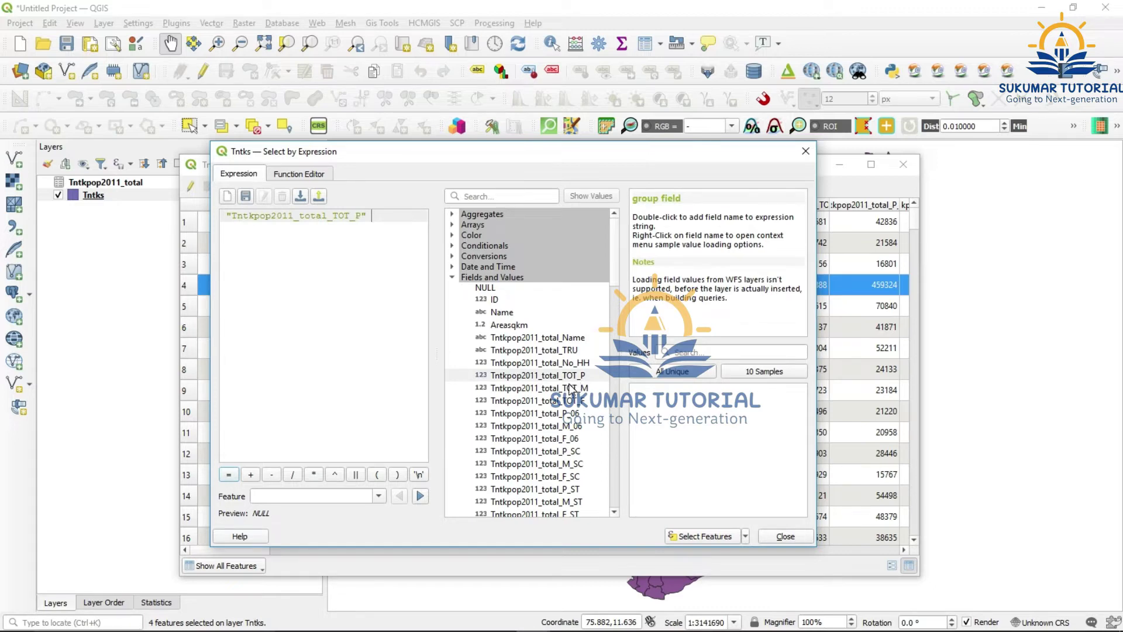
{"action": "left_click", "coordinate": [453, 278]}
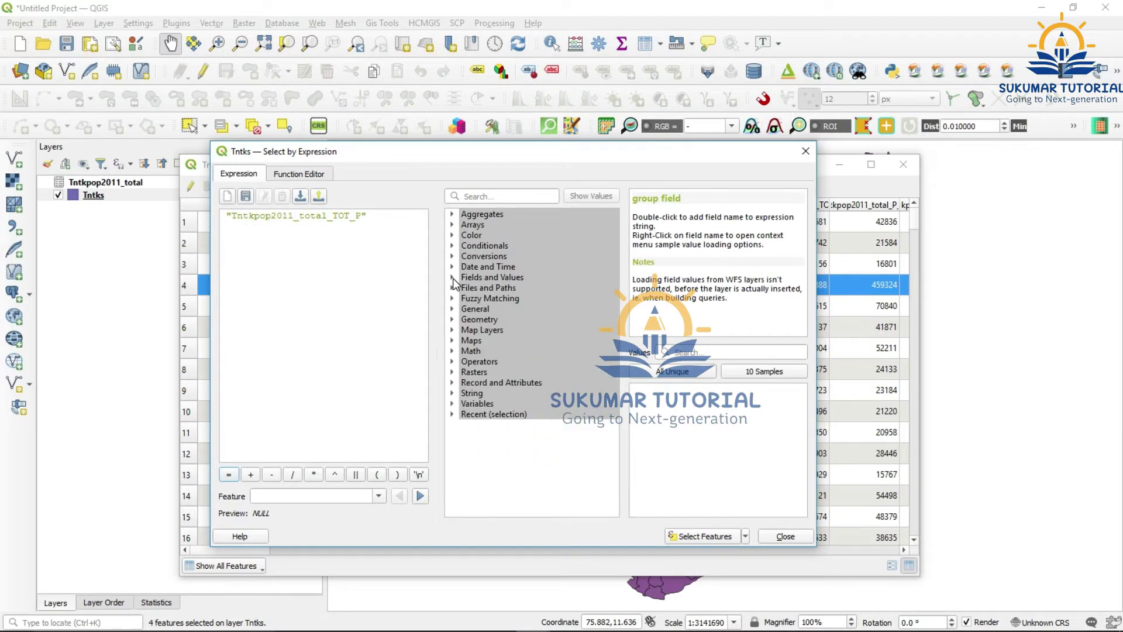
{"action": "left_click", "coordinate": [453, 361]}
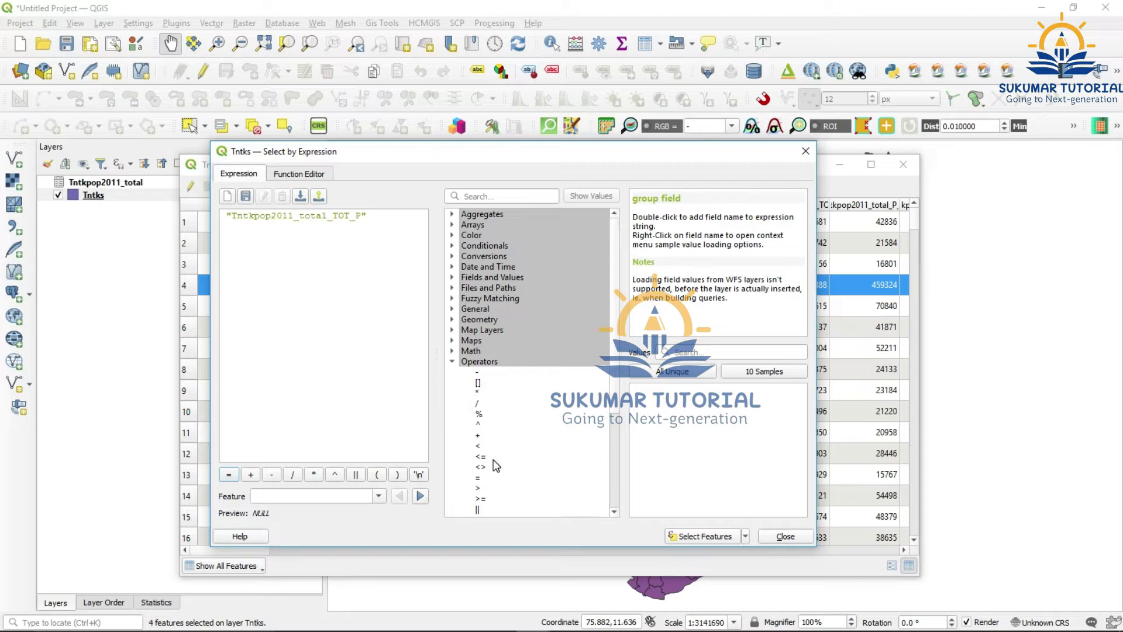
{"action": "double_click", "coordinate": [483, 488]}
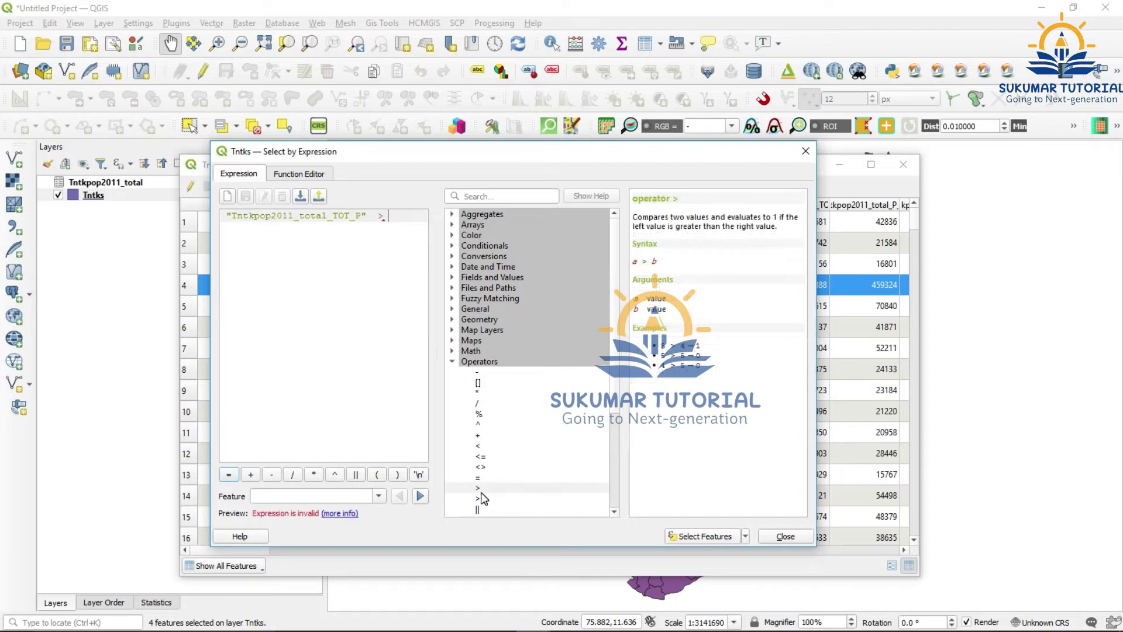
{"action": "type", "text": "500"}
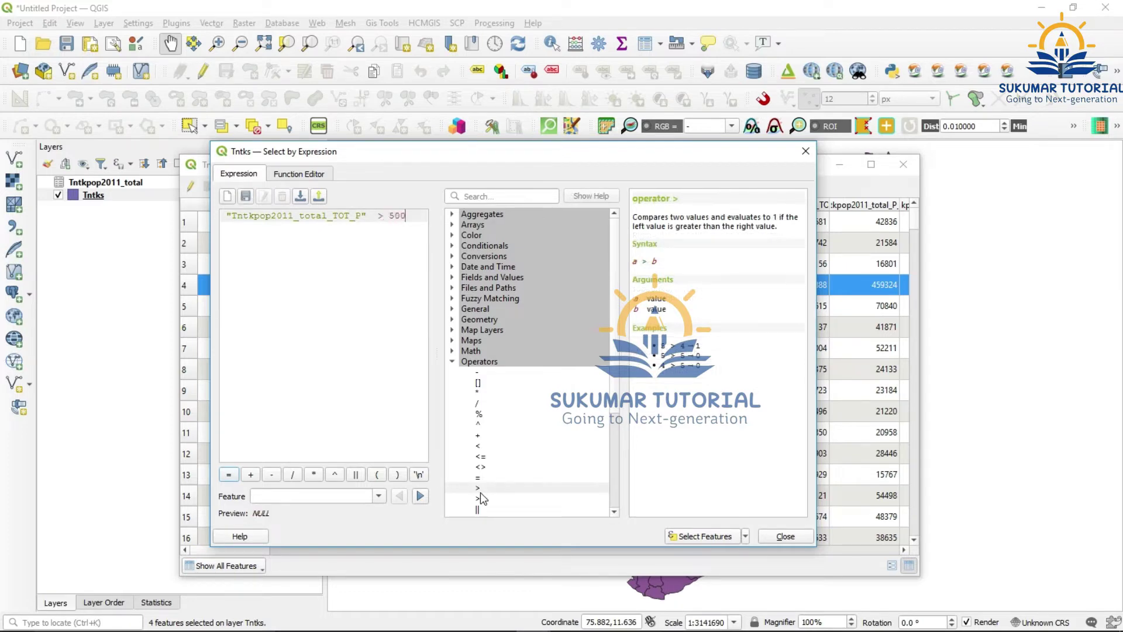
{"action": "type", "text": "000"}
{"action": "left_click", "coordinate": [719, 537]}
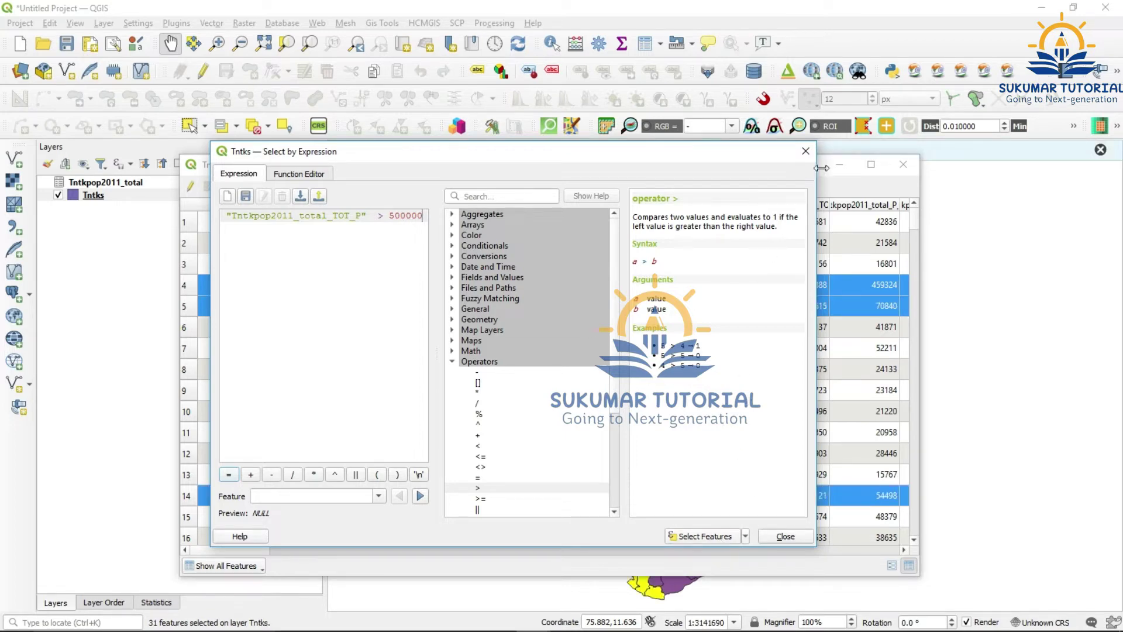
{"action": "left_click", "coordinate": [806, 152]}
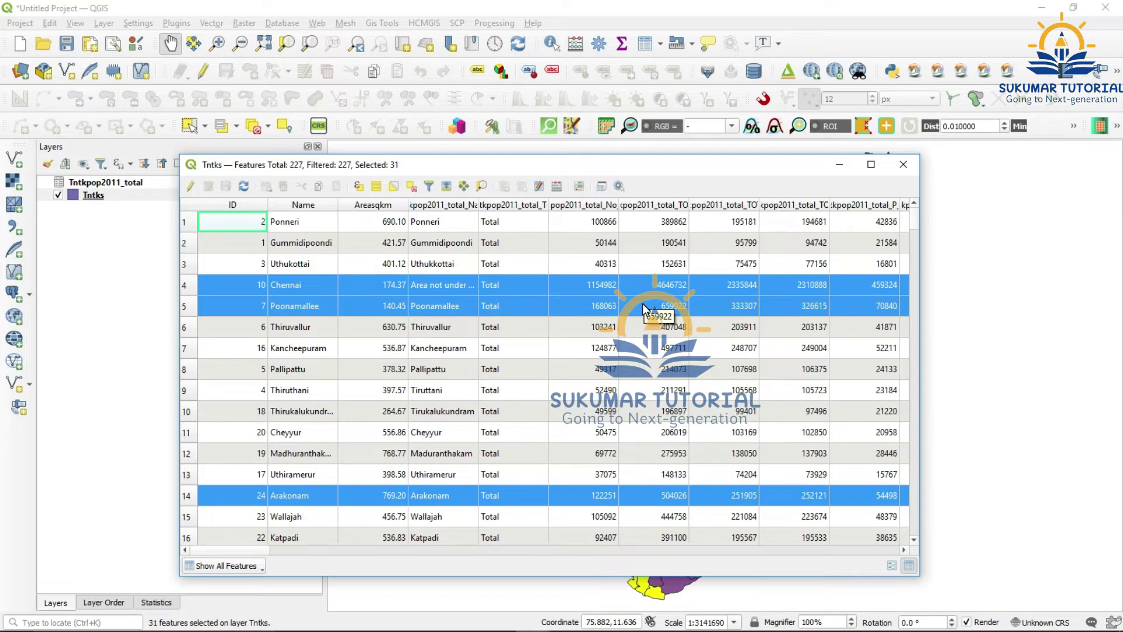
{"action": "left_click_drag", "start_coordinate": [691, 166], "coordinate": [270, 135]}
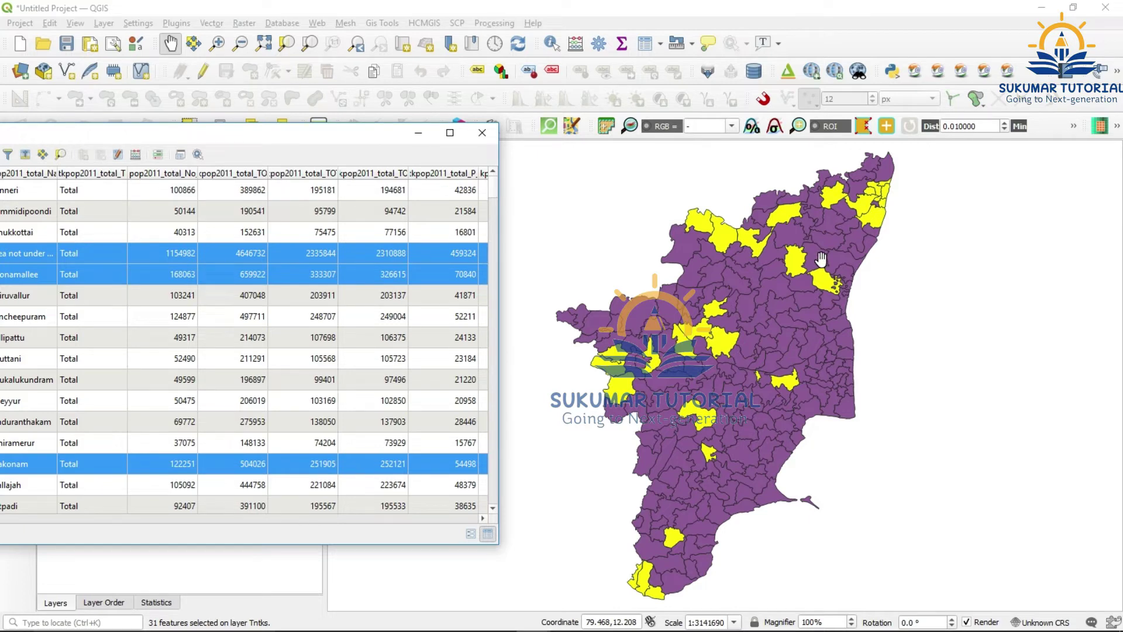
{"action": "left_click", "coordinate": [424, 135]}
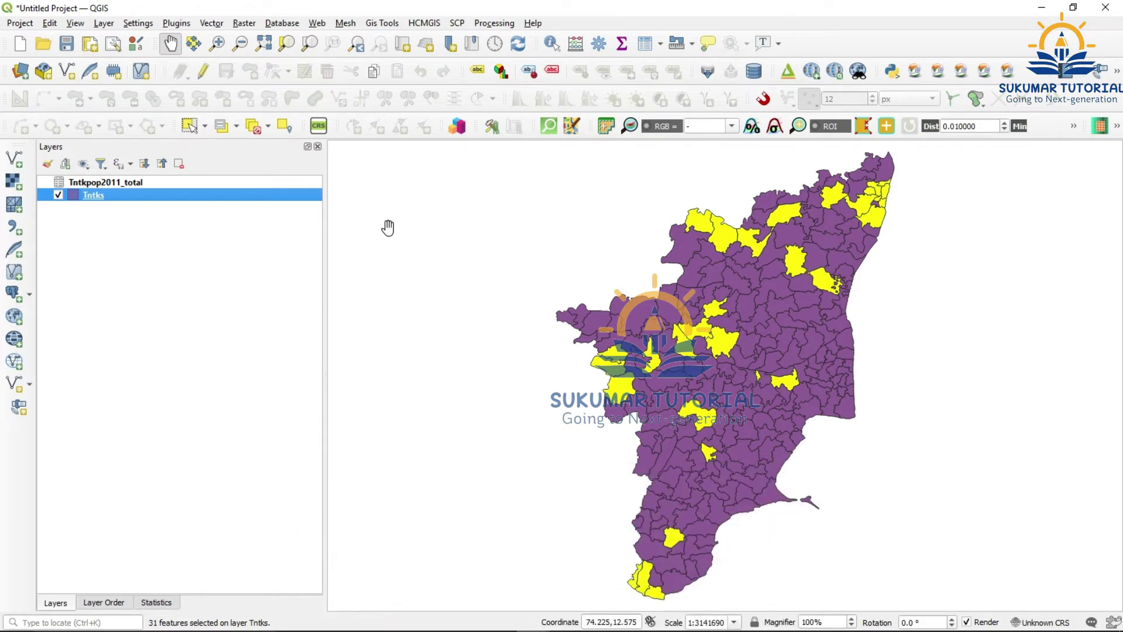
Export only the selected Tntks features as an ESRI Shapefile named morethan500000 in D:\SukuQGIS.
{"action": "right_click", "coordinate": [274, 201]}
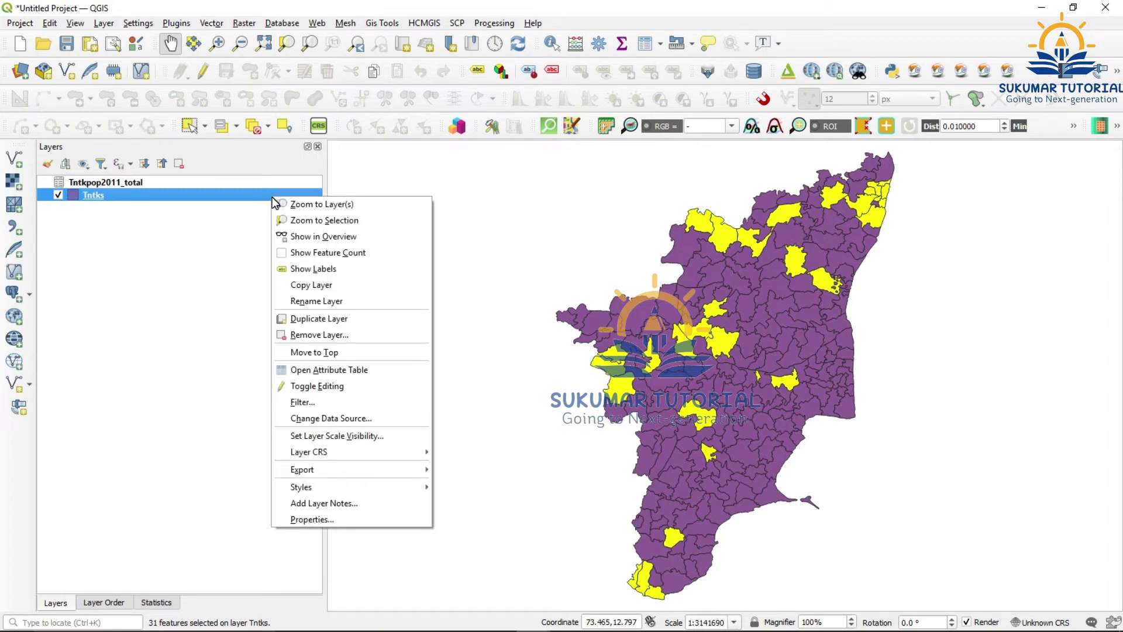
{"action": "mouse_move", "coordinate": [311, 466]}
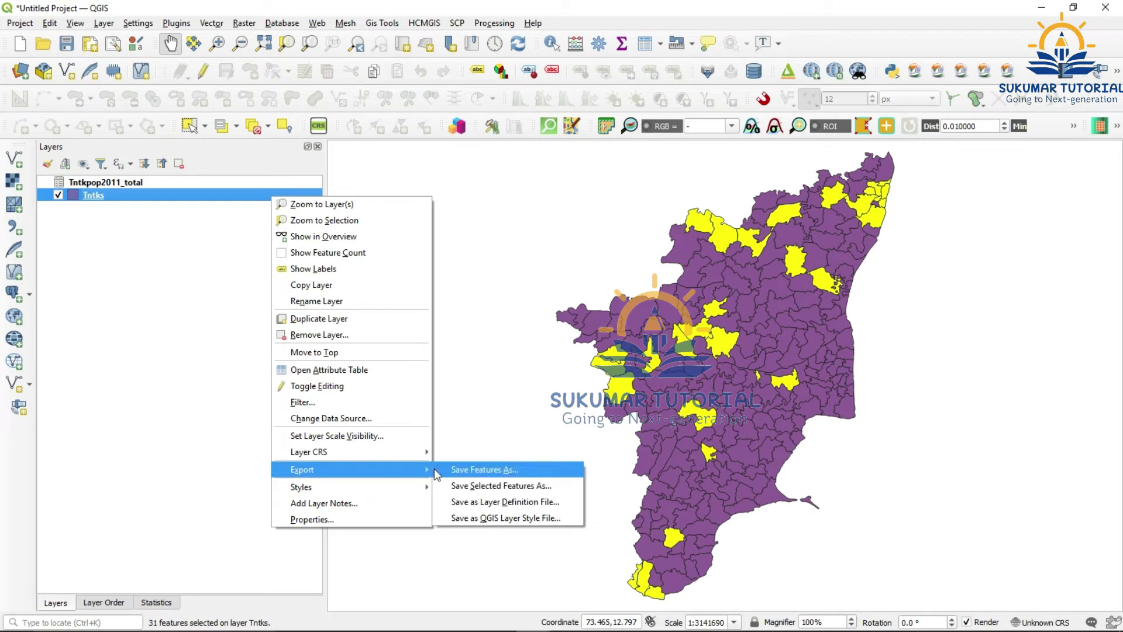
{"action": "left_click", "coordinate": [465, 487]}
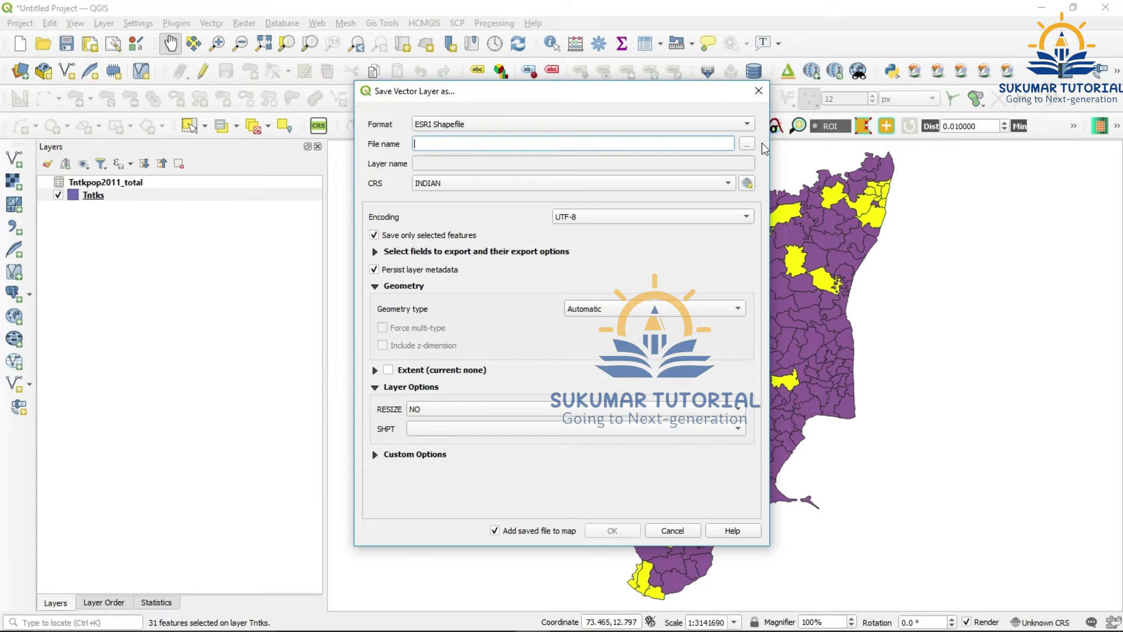
{"action": "left_click", "coordinate": [747, 145]}
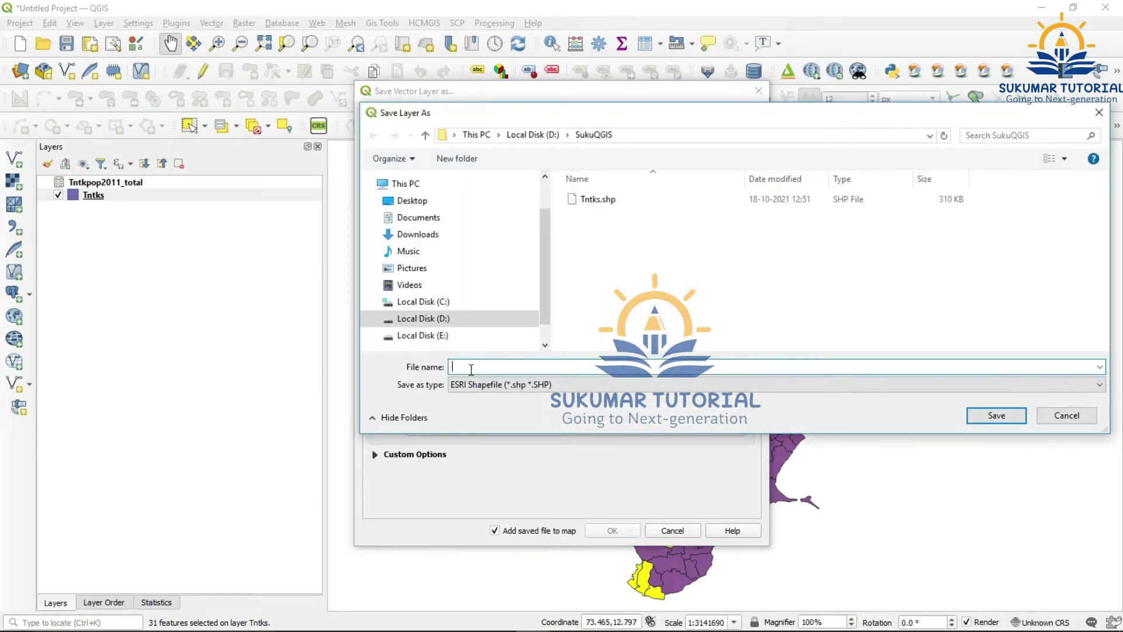
{"action": "type", "text": "morethan500000"}
{"action": "left_click", "coordinate": [1002, 420]}
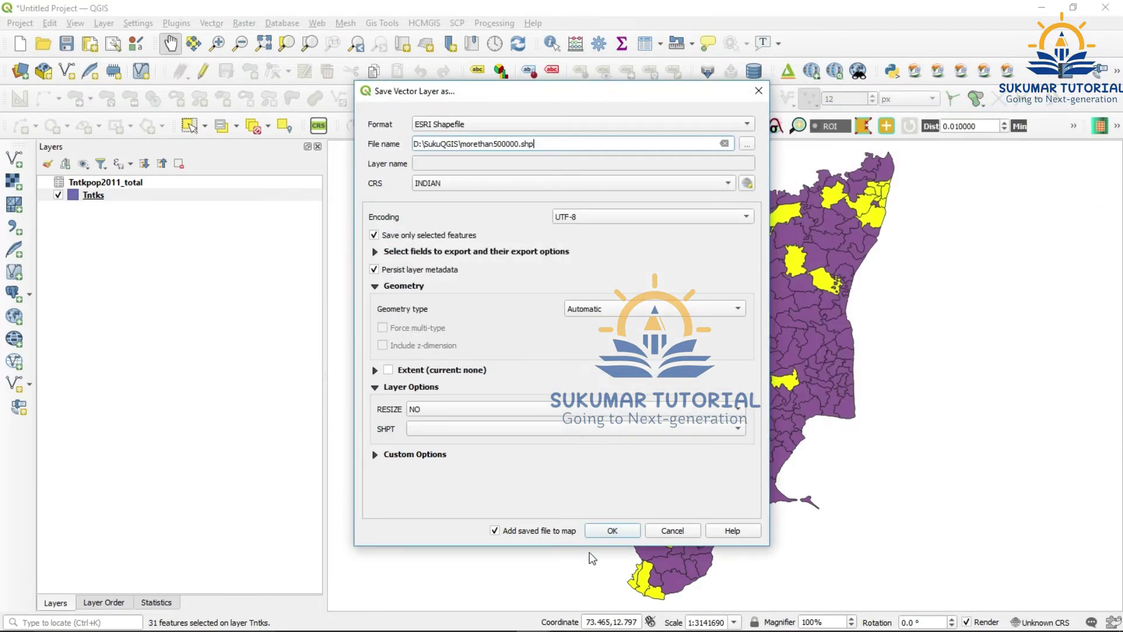
{"action": "left_click", "coordinate": [610, 536]}
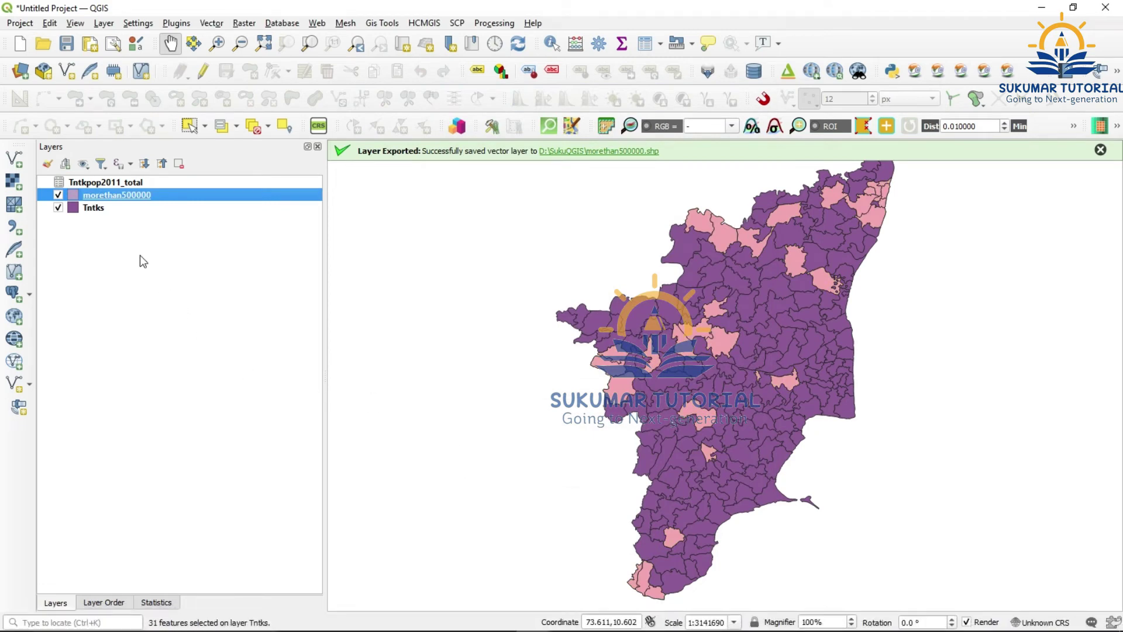
Temporarily hide the Tntks layer to examine the exported morethan500000 features on their own, and turn it back on.
{"action": "left_click", "coordinate": [59, 209]}
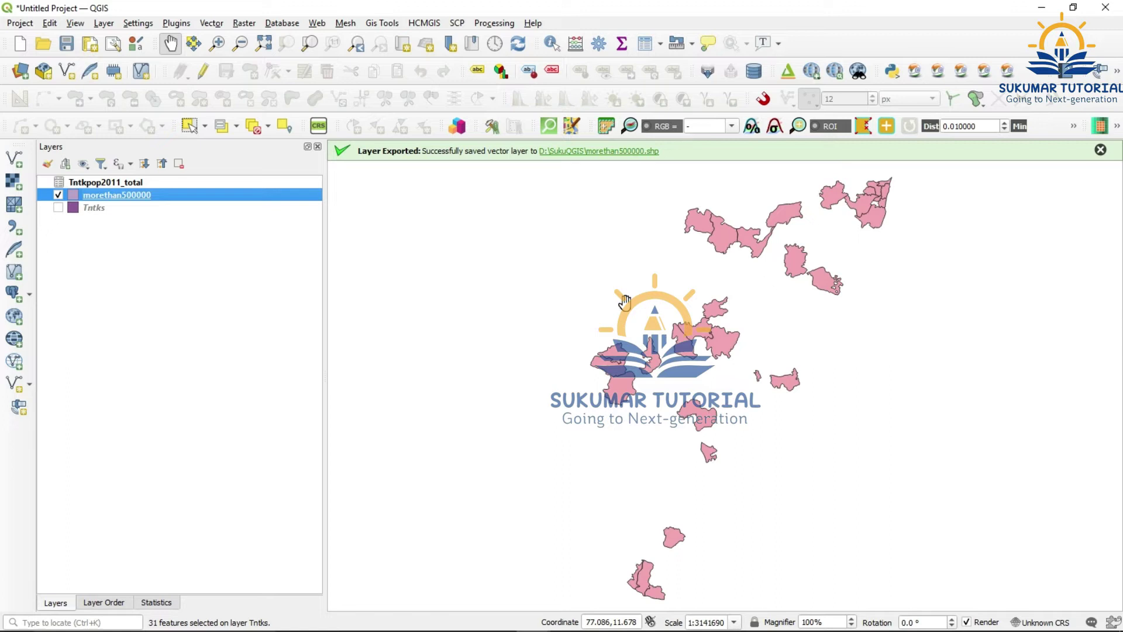
{"action": "left_click", "coordinate": [58, 208]}
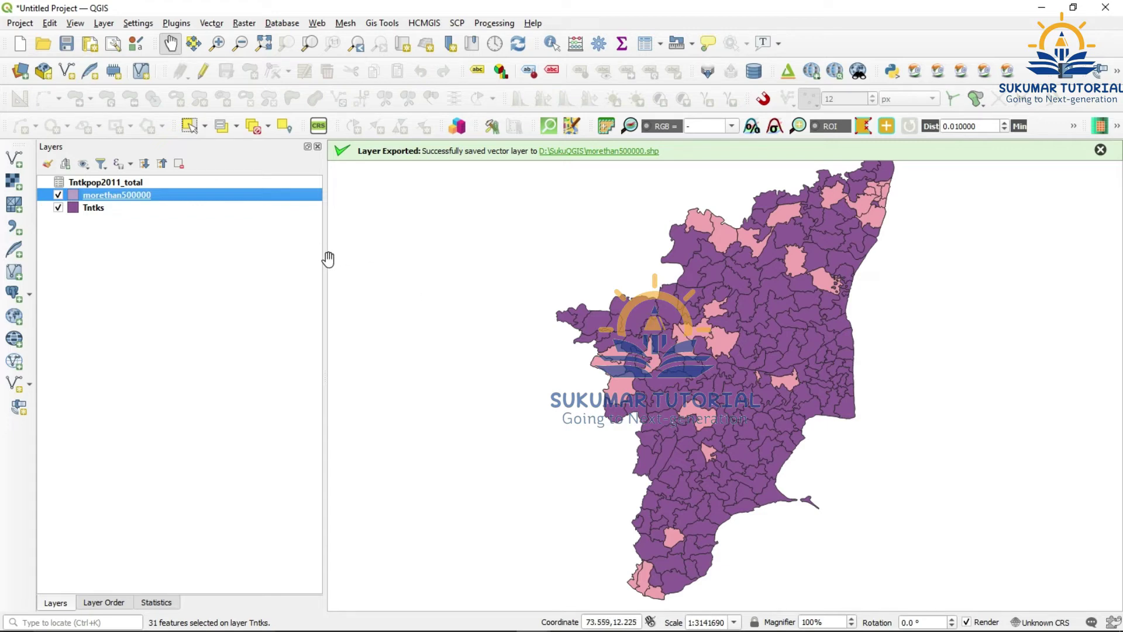
Label the Tntks layer with single labels using the Name field as the value.
{"action": "left_click", "coordinate": [103, 212]}
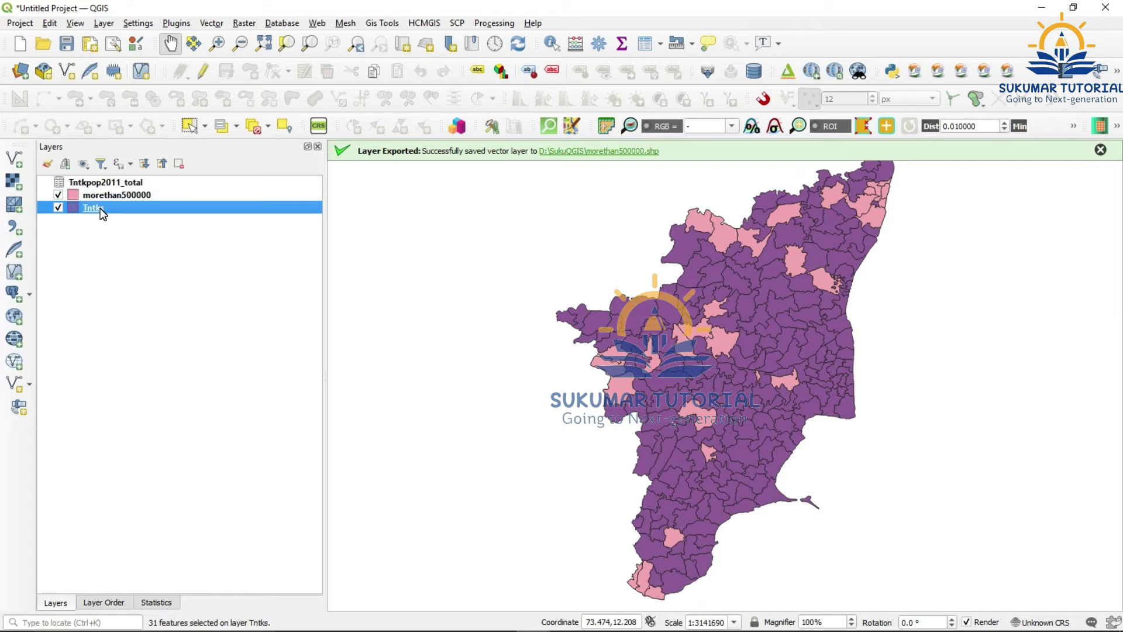
{"action": "right_click", "coordinate": [103, 214]}
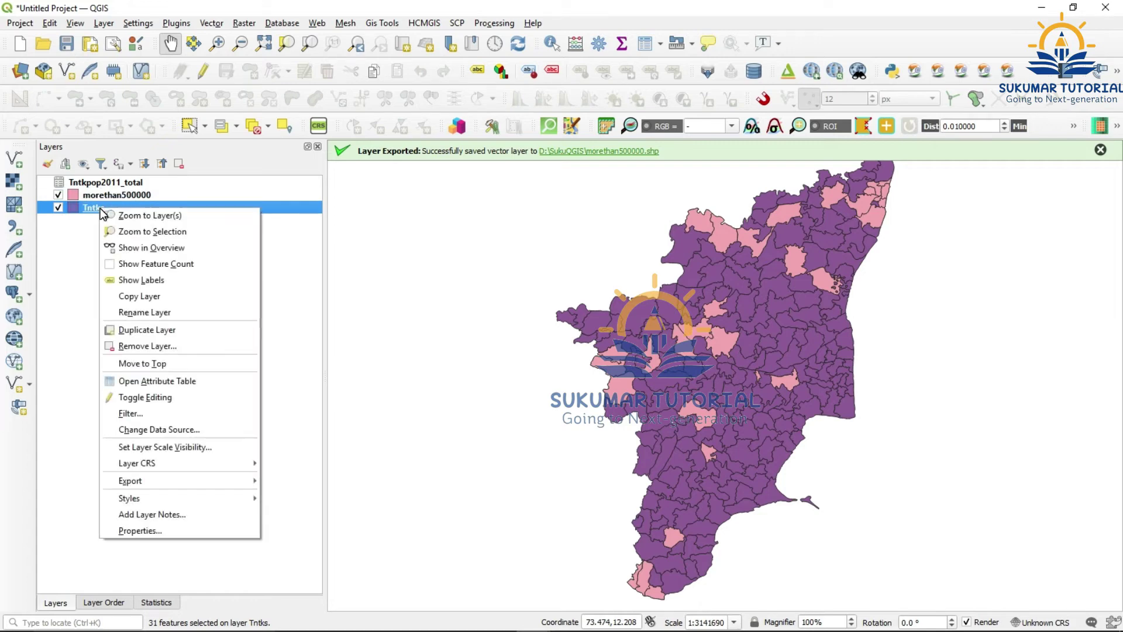
{"action": "left_click", "coordinate": [132, 530]}
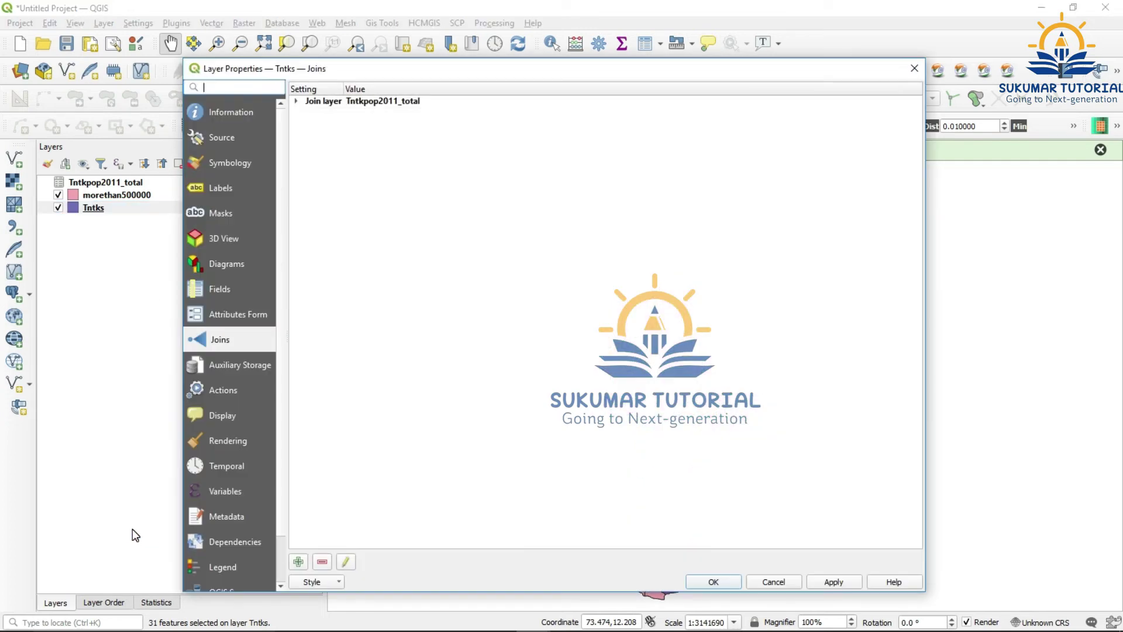
{"action": "left_click", "coordinate": [222, 189]}
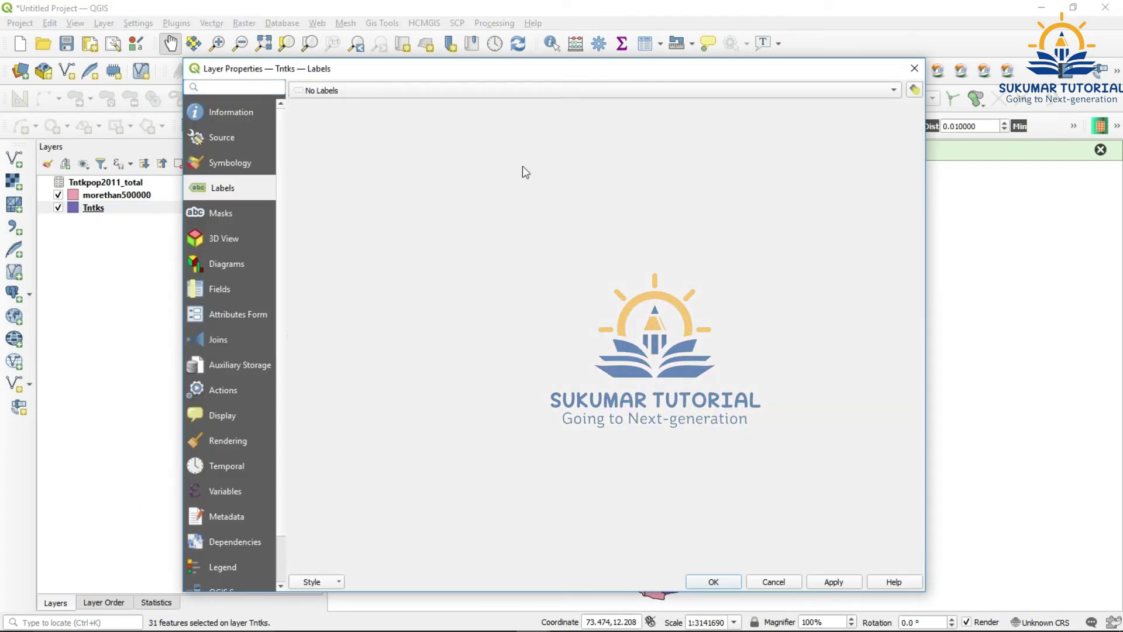
{"action": "left_click", "coordinate": [894, 93]}
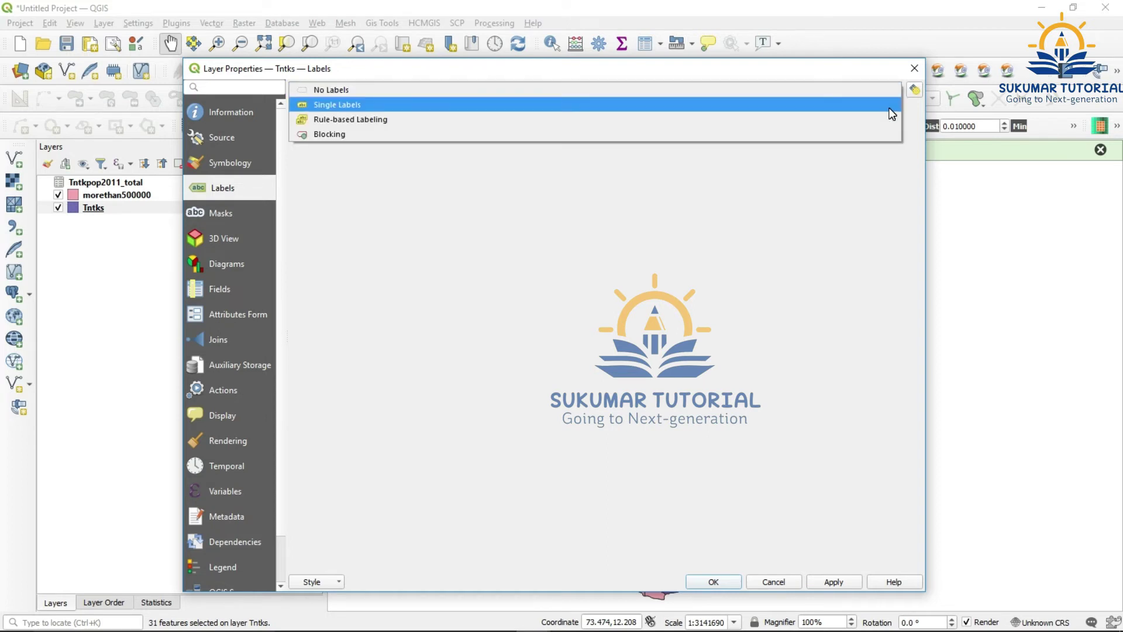
{"action": "left_click", "coordinate": [889, 107]}
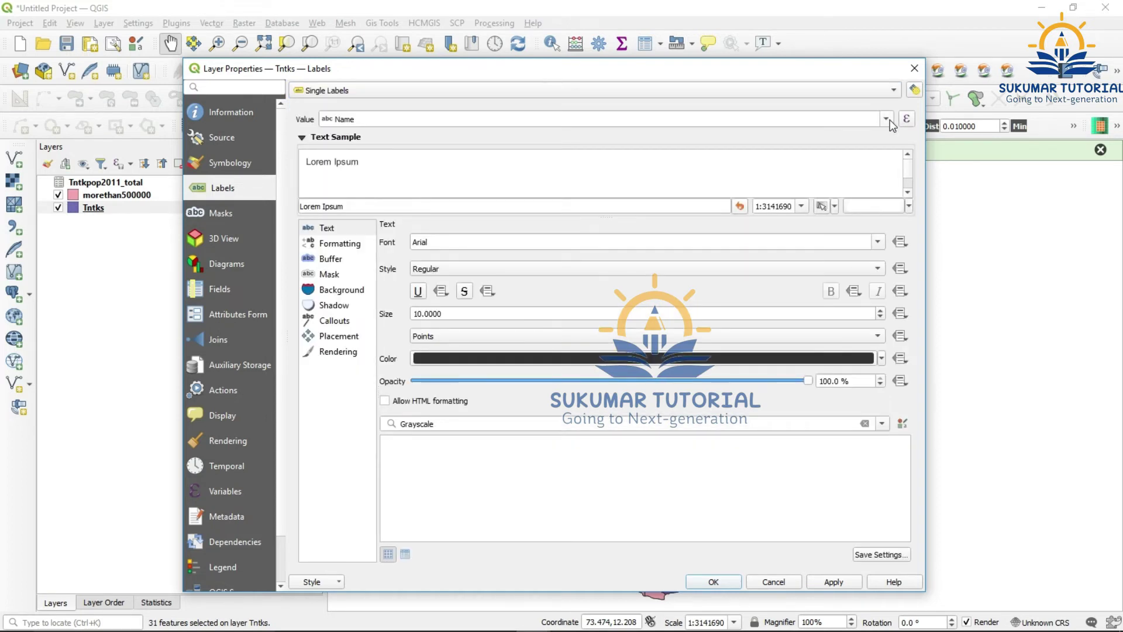
{"action": "left_click", "coordinate": [887, 119]}
{"action": "left_click", "coordinate": [886, 120]}
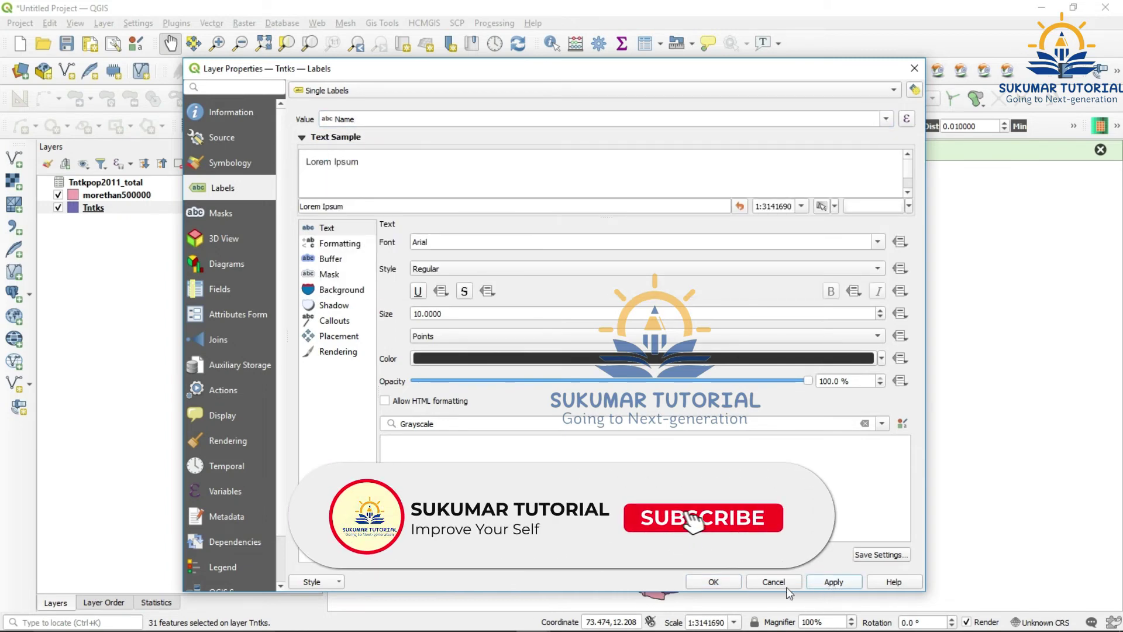
{"action": "left_click", "coordinate": [715, 582]}
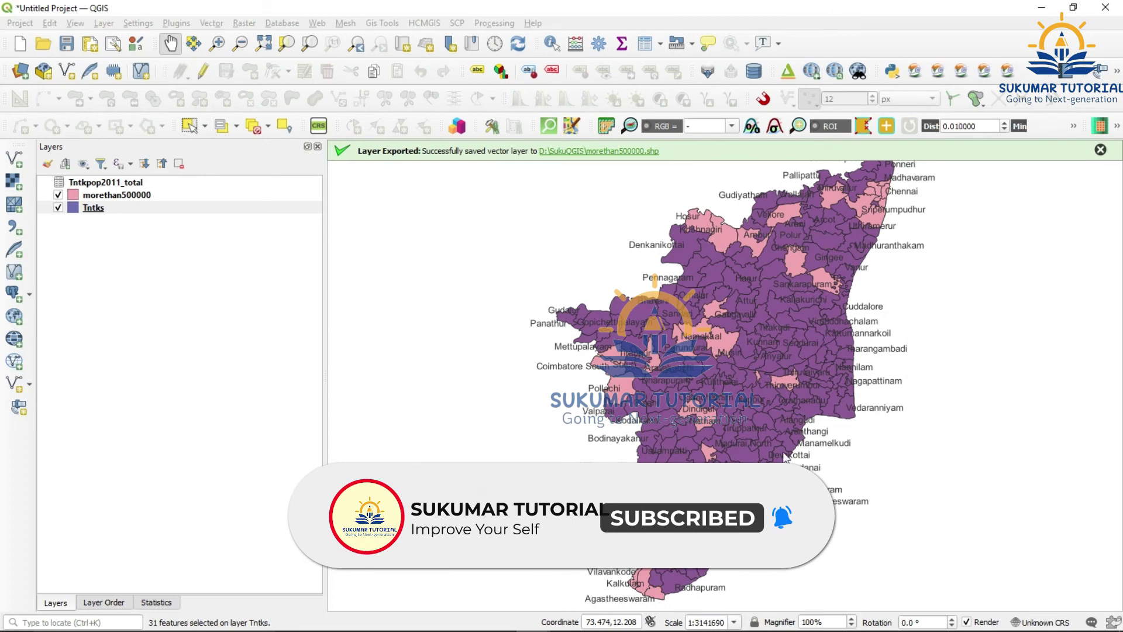
Examine the labelled taluks up close from the Chennai area across to Krishnagiri and Dharmapuri, and return to the full map extent.
{"action": "left_click", "coordinate": [218, 43]}
{"action": "left_click_drag", "start_coordinate": [840, 179], "coordinate": [912, 254]}
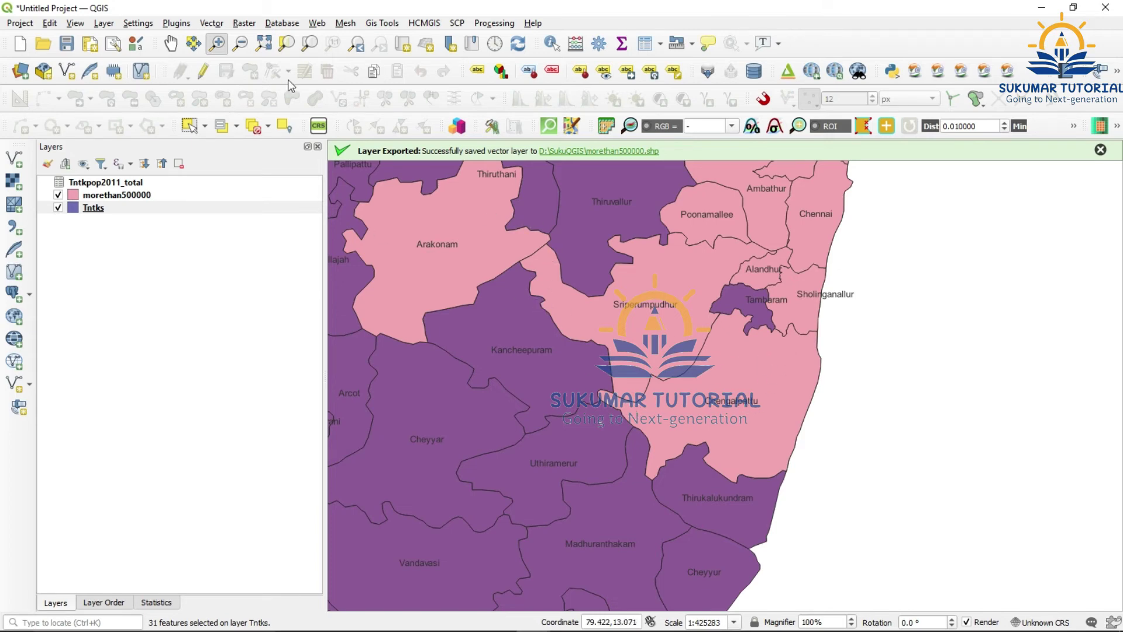
{"action": "left_click", "coordinate": [173, 48]}
{"action": "left_click_drag", "start_coordinate": [428, 400], "coordinate": [721, 367]}
{"action": "left_click_drag", "start_coordinate": [443, 545], "coordinate": [674, 445]}
{"action": "left_click_drag", "start_coordinate": [618, 469], "coordinate": [828, 378]}
{"action": "left_click_drag", "start_coordinate": [581, 497], "coordinate": [860, 392]}
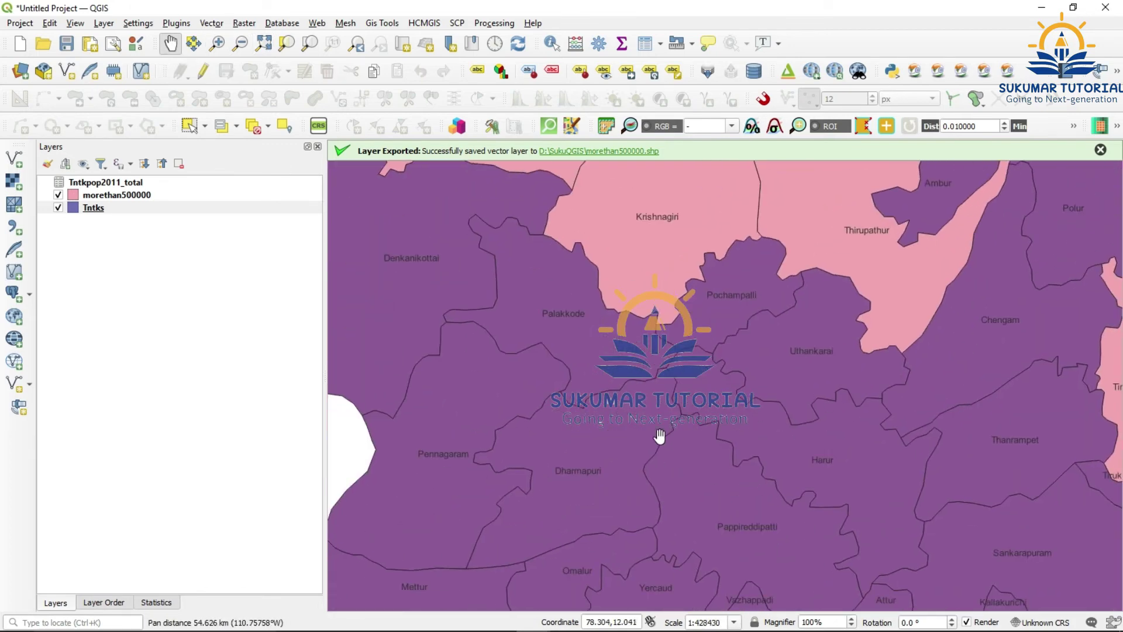
{"action": "left_click", "coordinate": [239, 45]}
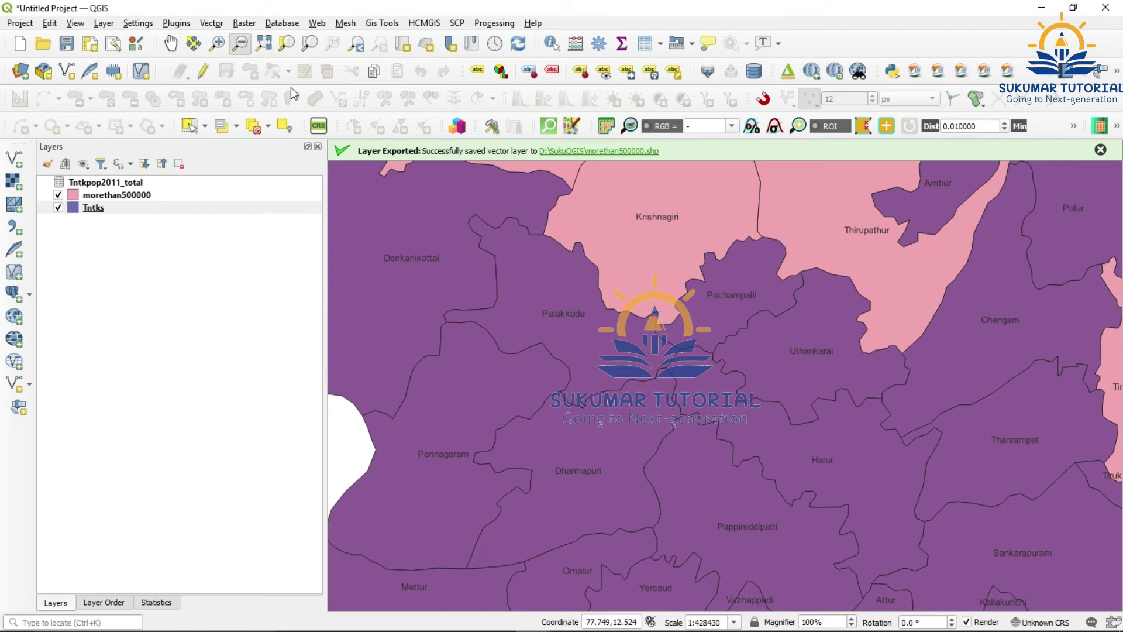
{"action": "left_click", "coordinate": [689, 441]}
{"action": "left_click", "coordinate": [693, 463]}
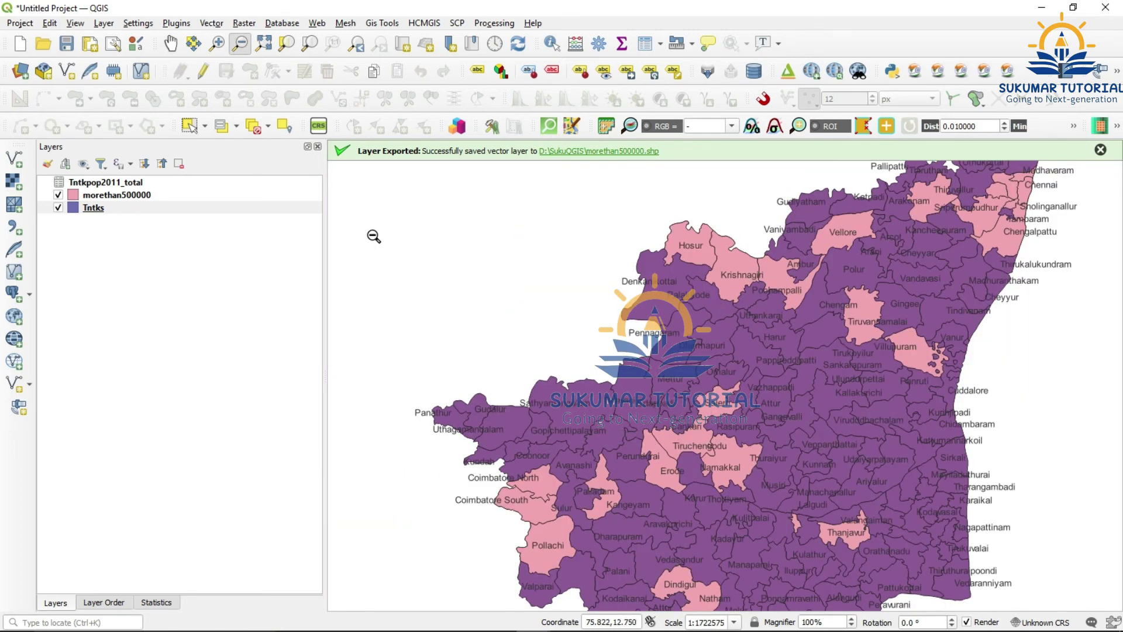
{"action": "left_click", "coordinate": [263, 45]}
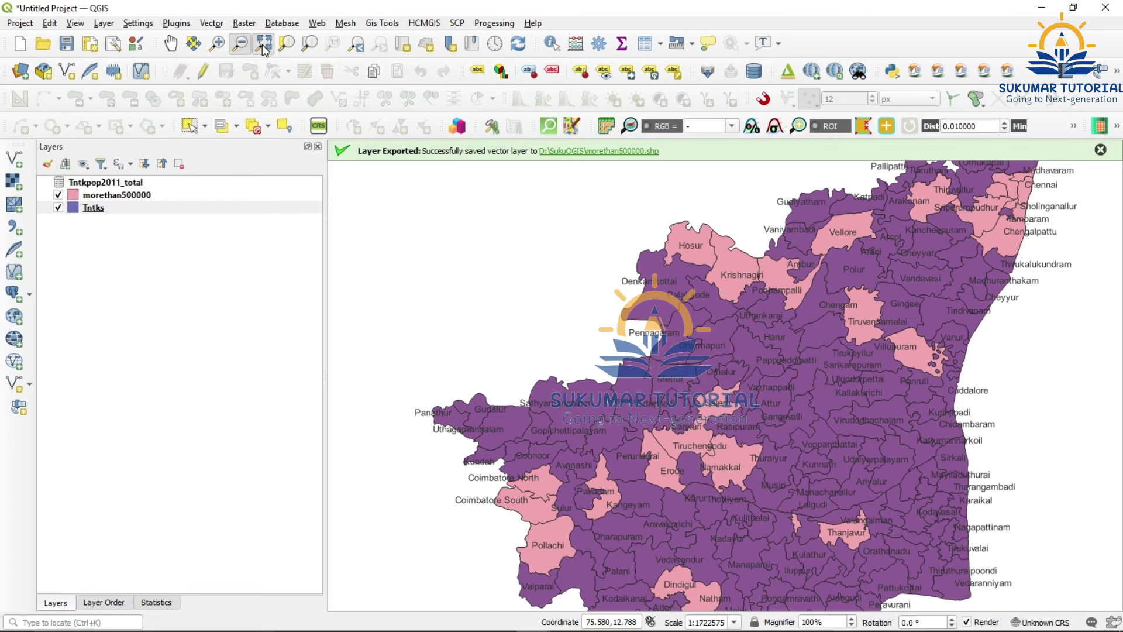